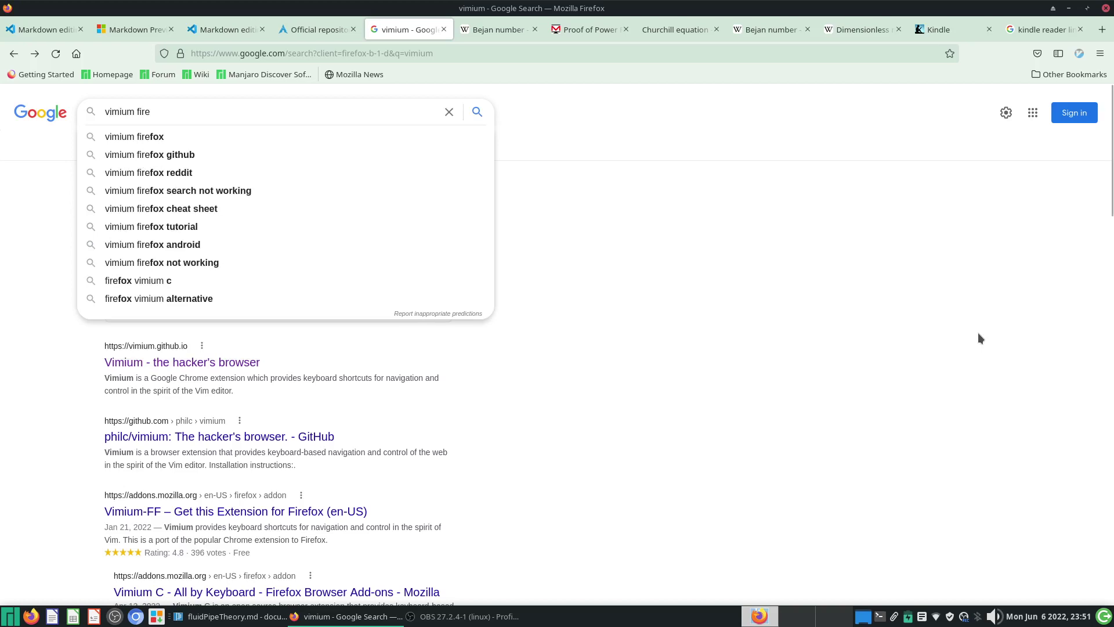
Search Google for "vimium firefox" and open the Vimium-FF add-on page from the results.
{"action": "key", "text": "Down"}
{"action": "key", "text": "Return"}
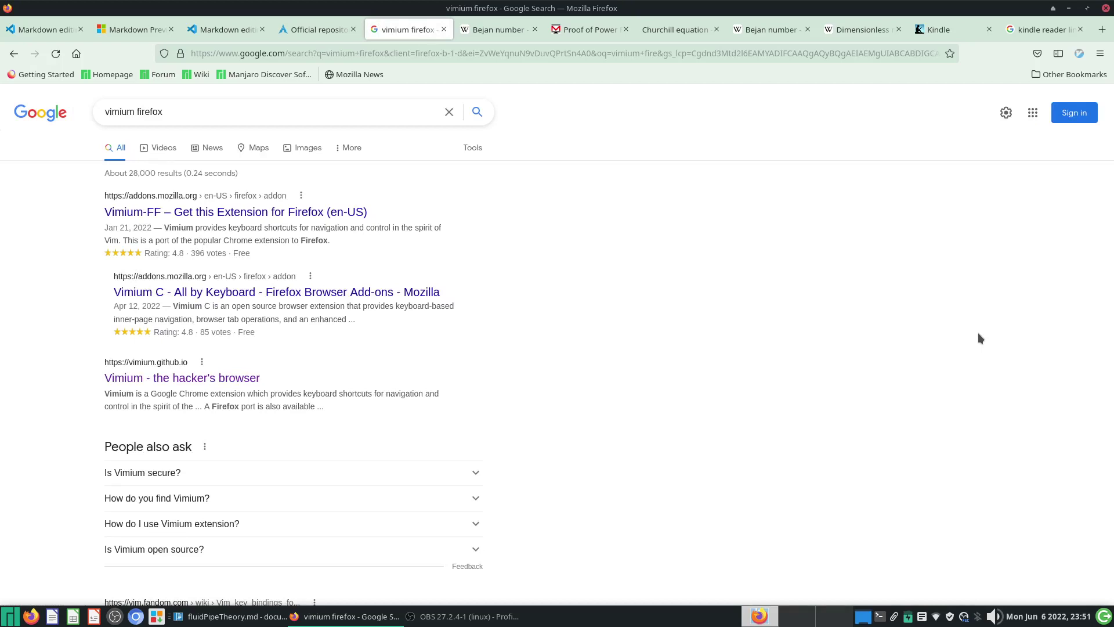
{"action": "key", "text": "f"}
{"action": "key", "text": "j"}
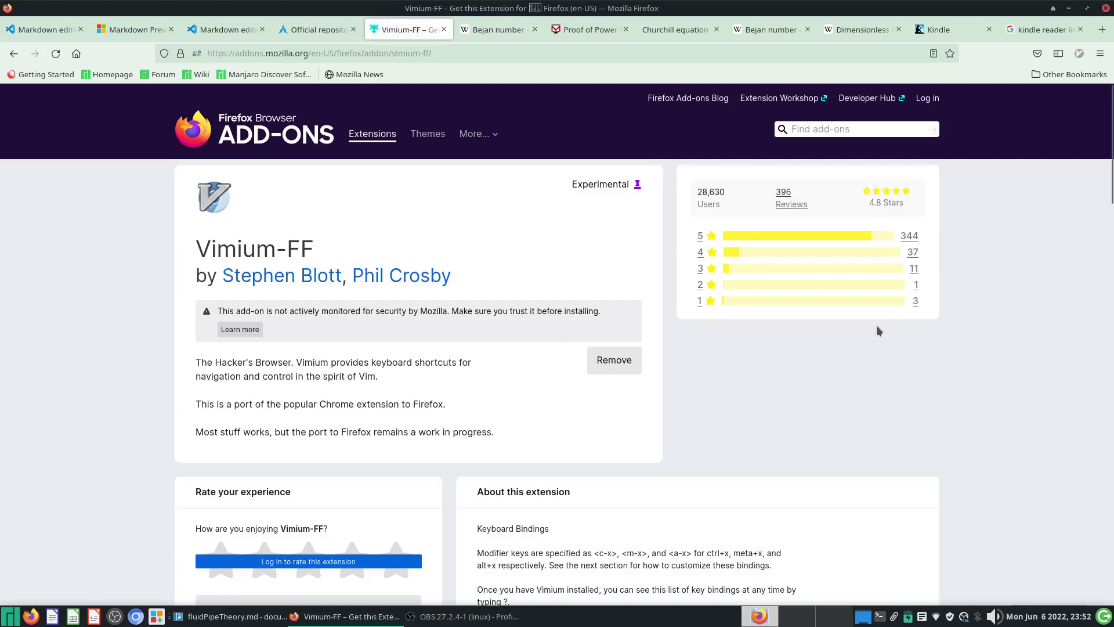
Remove the installed Vimium-FF extension, then close the browser and the code editor windows.
{"action": "left_click", "coordinate": [630, 370]}
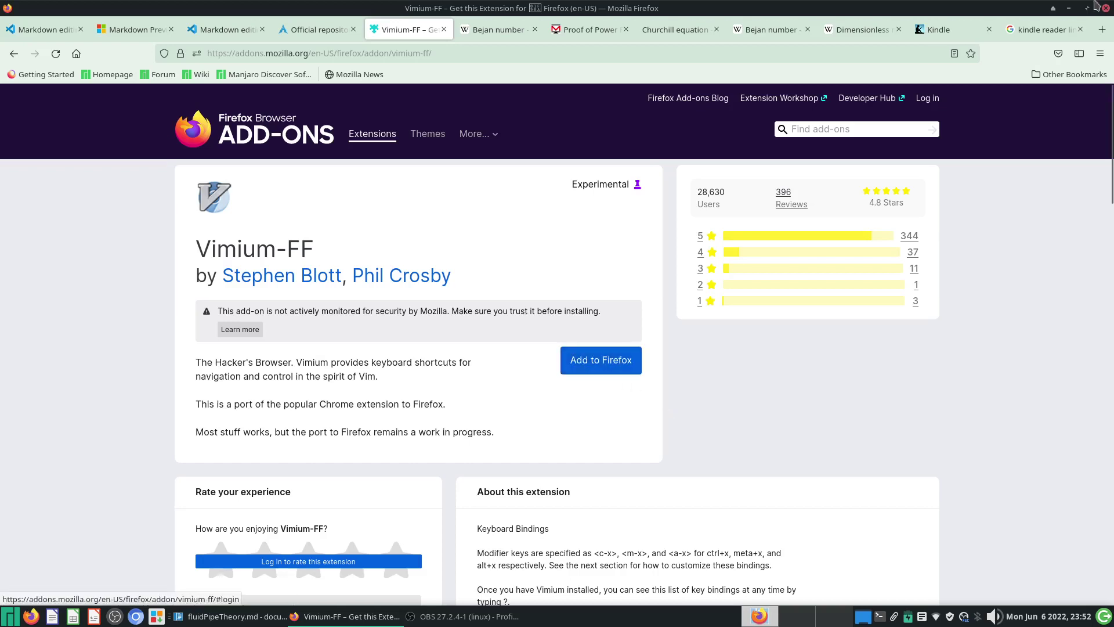
{"action": "left_click", "coordinate": [1105, 7]}
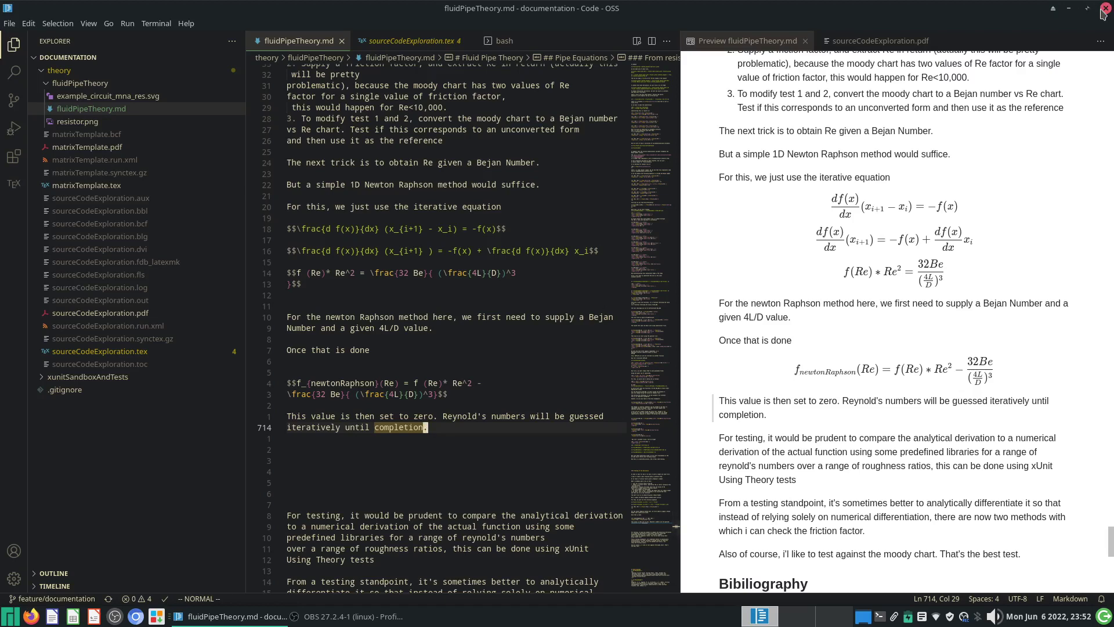
{"action": "left_click", "coordinate": [1104, 10]}
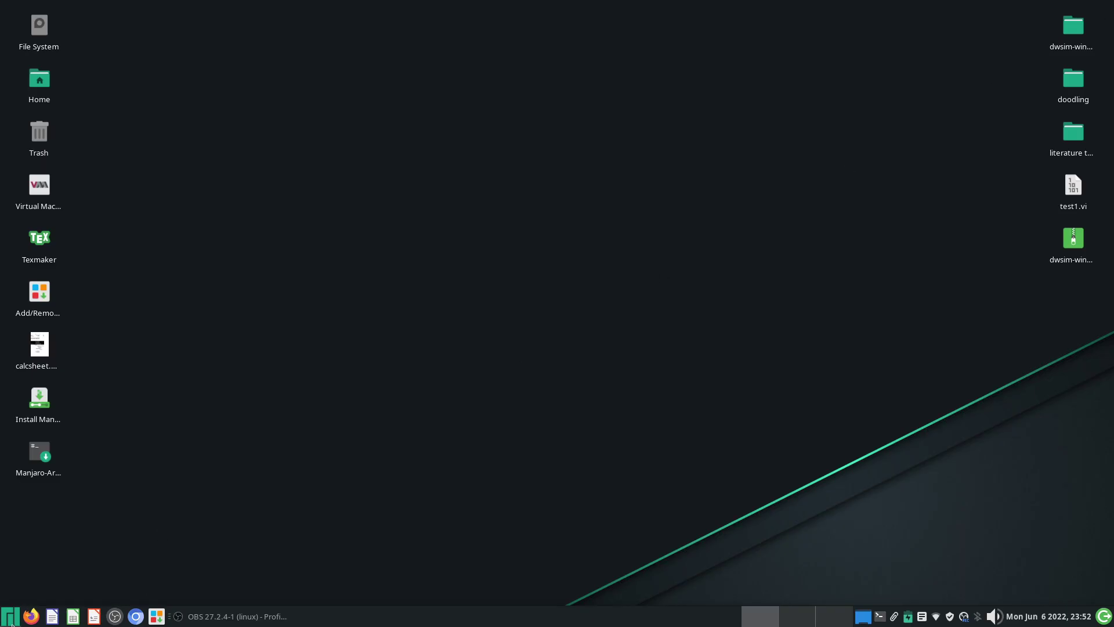
Reopen Firefox, search for "vimium firefox" and open the Vimium-FF extension page on Mozilla Add-ons.
{"action": "left_click", "coordinate": [31, 616]}
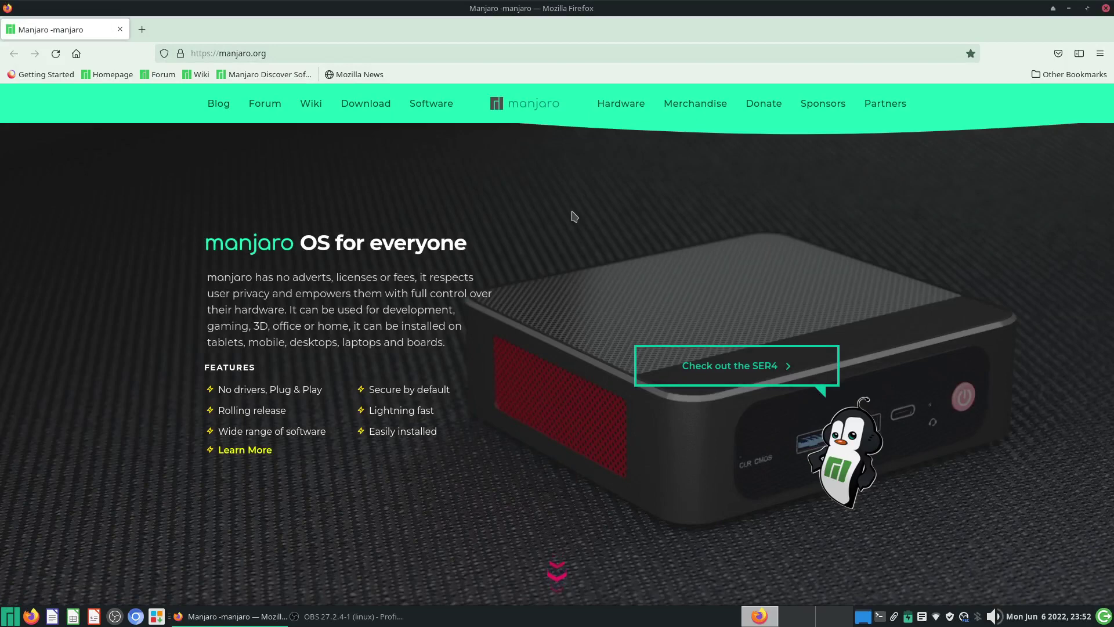
{"action": "key", "text": "ctrl+l"}
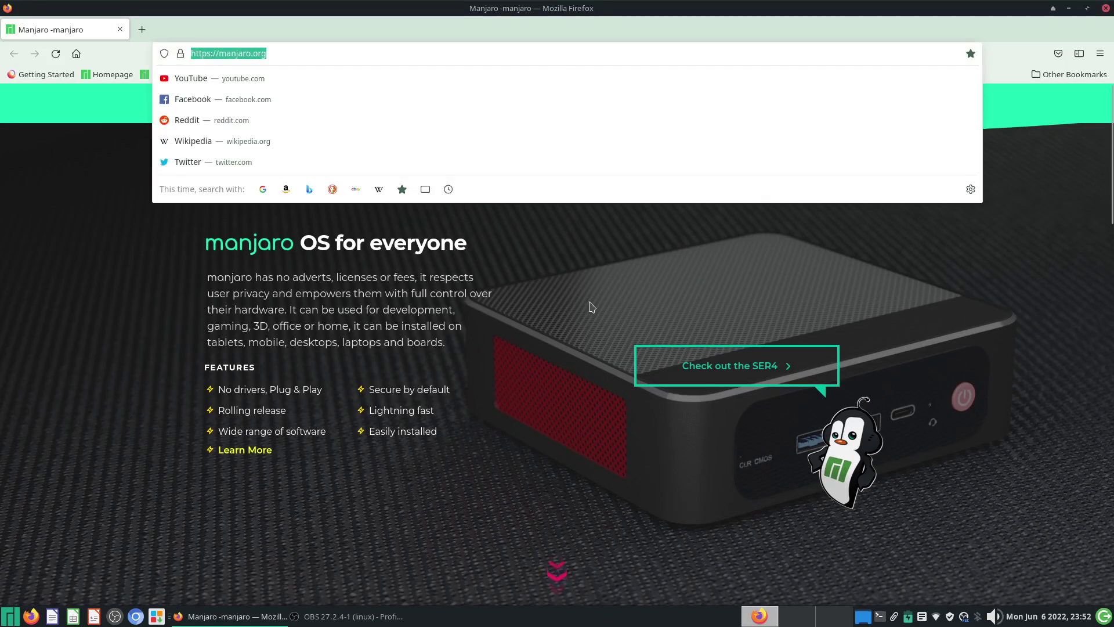
{"action": "type", "text": "vimium"}
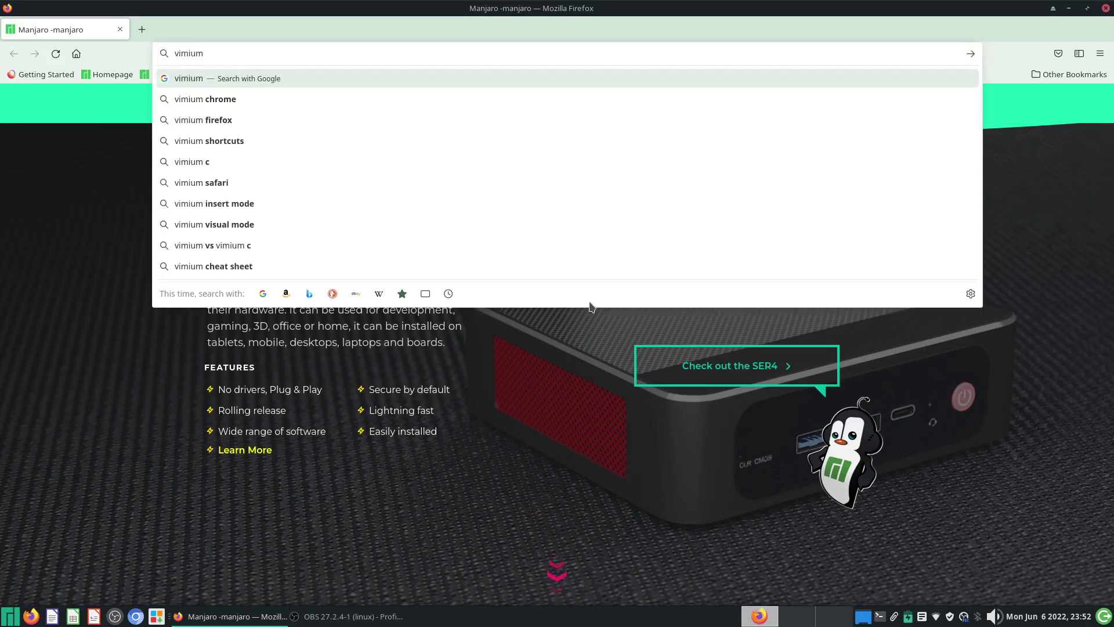
{"action": "type", "text": " firefox"}
{"action": "key", "text": "Return"}
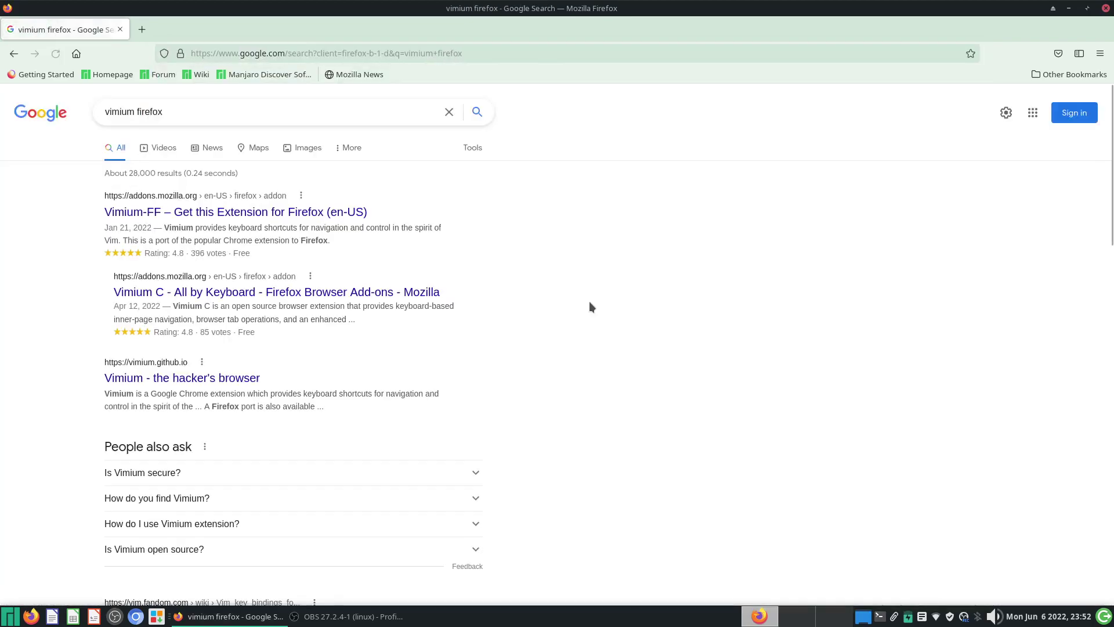
{"action": "left_click", "coordinate": [295, 211]}
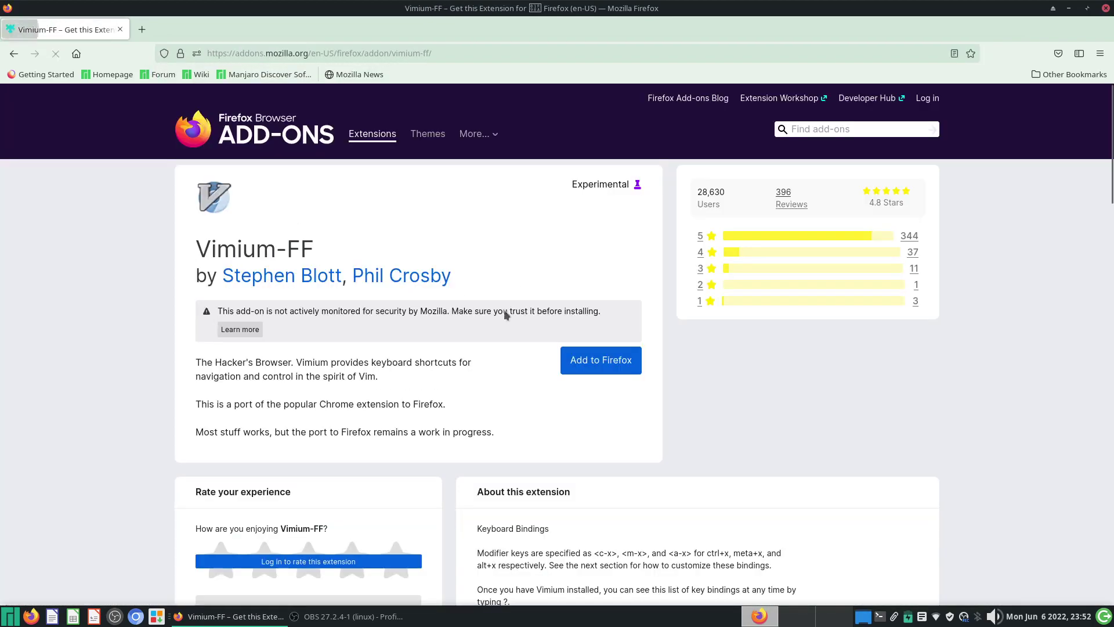
Add Vimium-FF to Firefox, accept its permissions and allow the extension to run in private windows.
{"action": "left_click", "coordinate": [601, 360]}
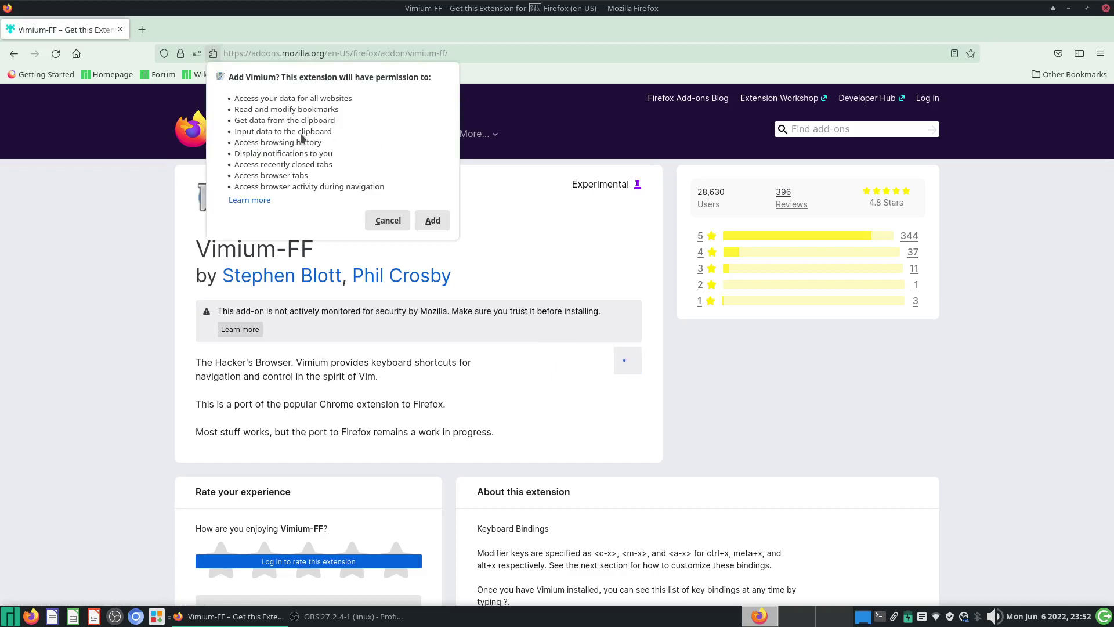
{"action": "left_click", "coordinate": [435, 222]}
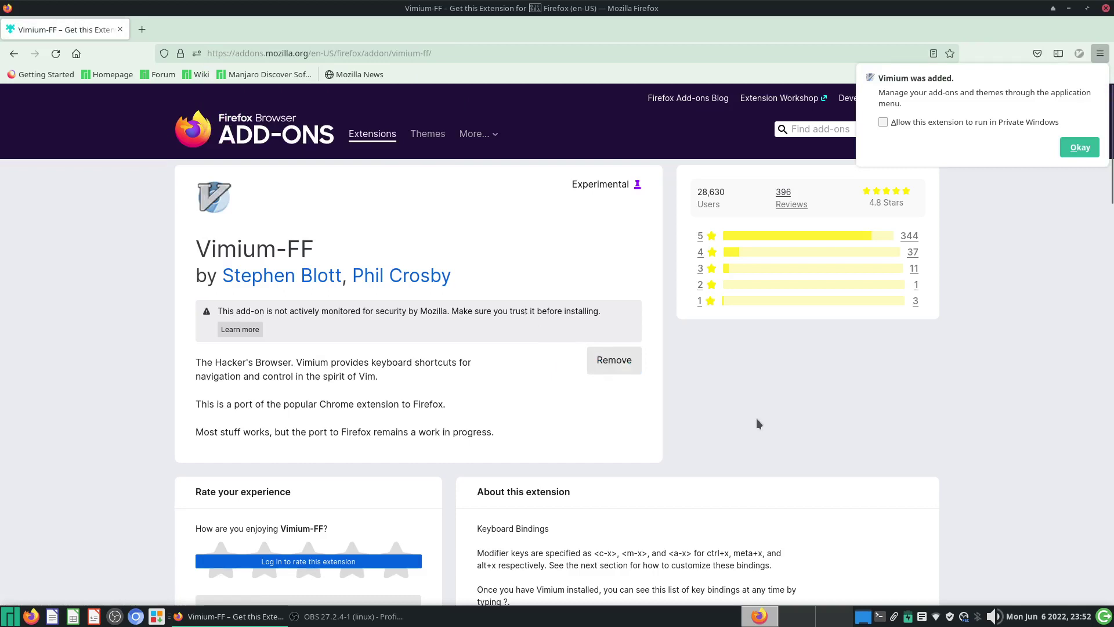
{"action": "left_click", "coordinate": [884, 122]}
{"action": "left_click", "coordinate": [1080, 148]}
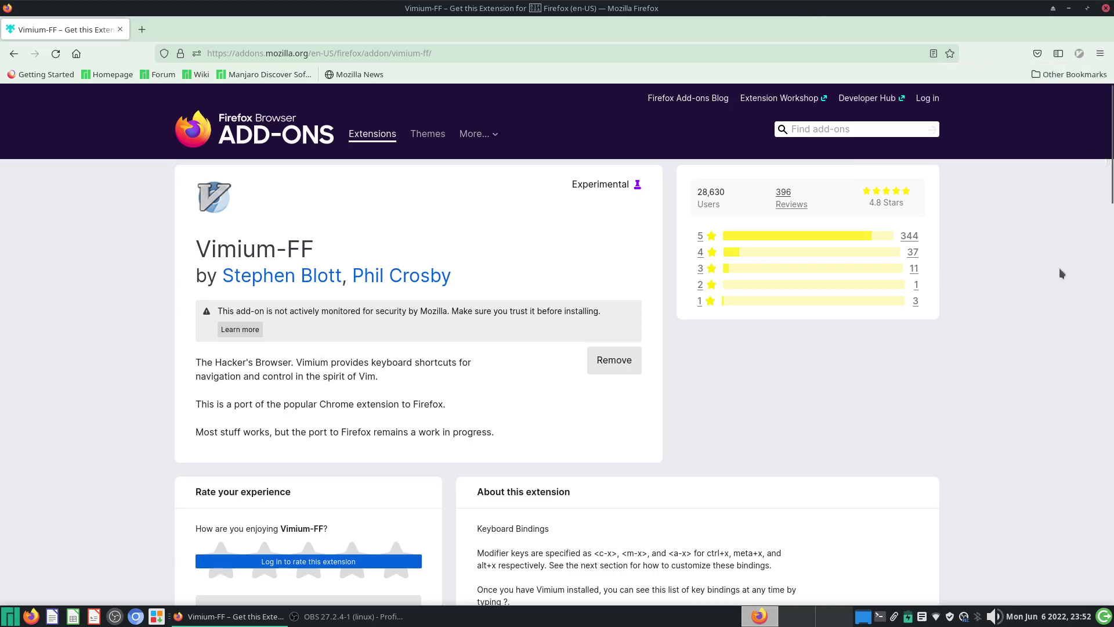
Check the Vimium extension's status information for the add-ons page.
{"action": "left_click", "coordinate": [1074, 54]}
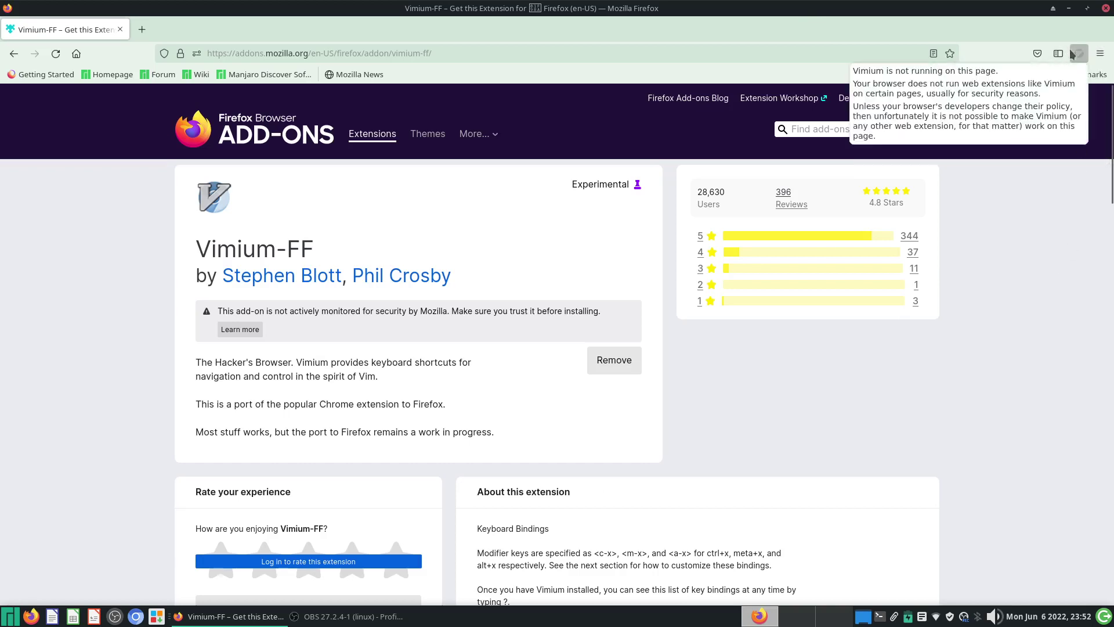
{"action": "left_click", "coordinate": [1071, 243]}
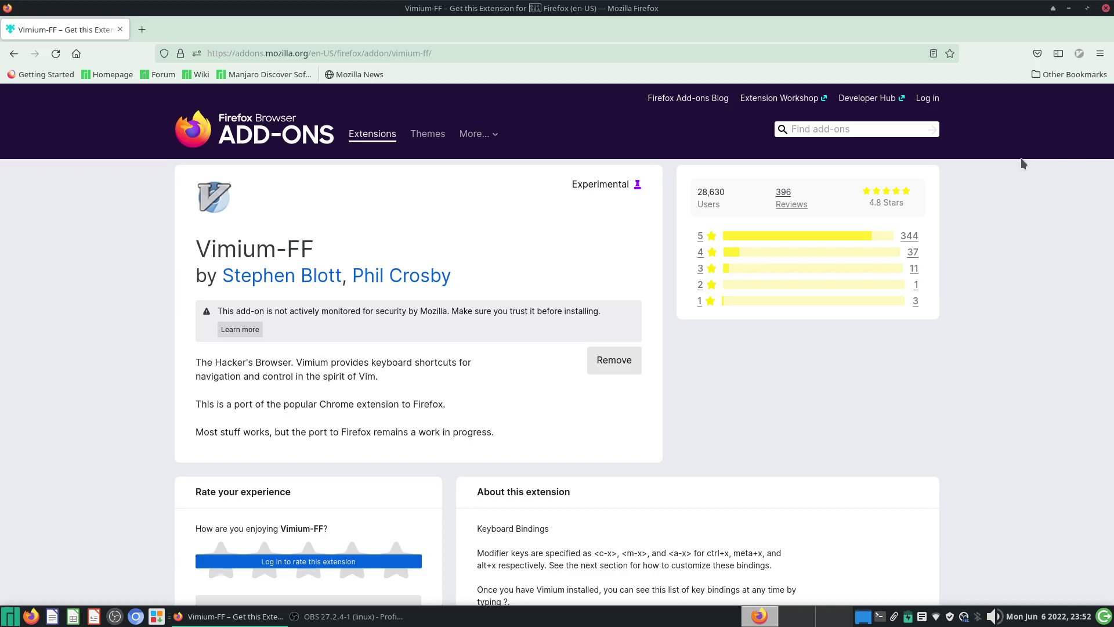
{"action": "left_click", "coordinate": [1076, 55]}
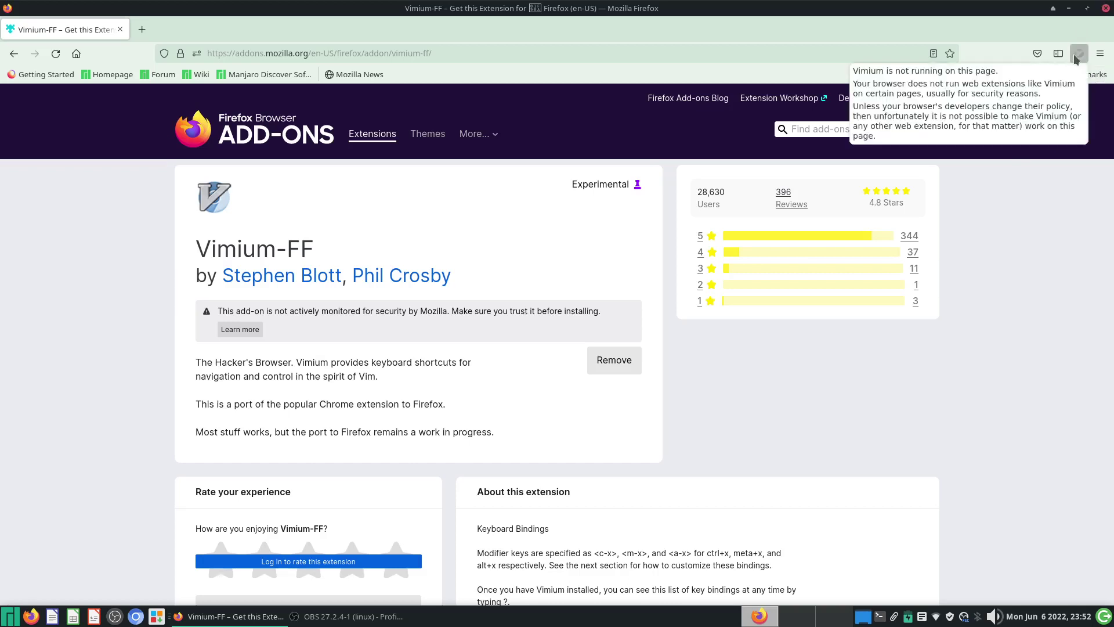
{"action": "left_click", "coordinate": [1039, 238]}
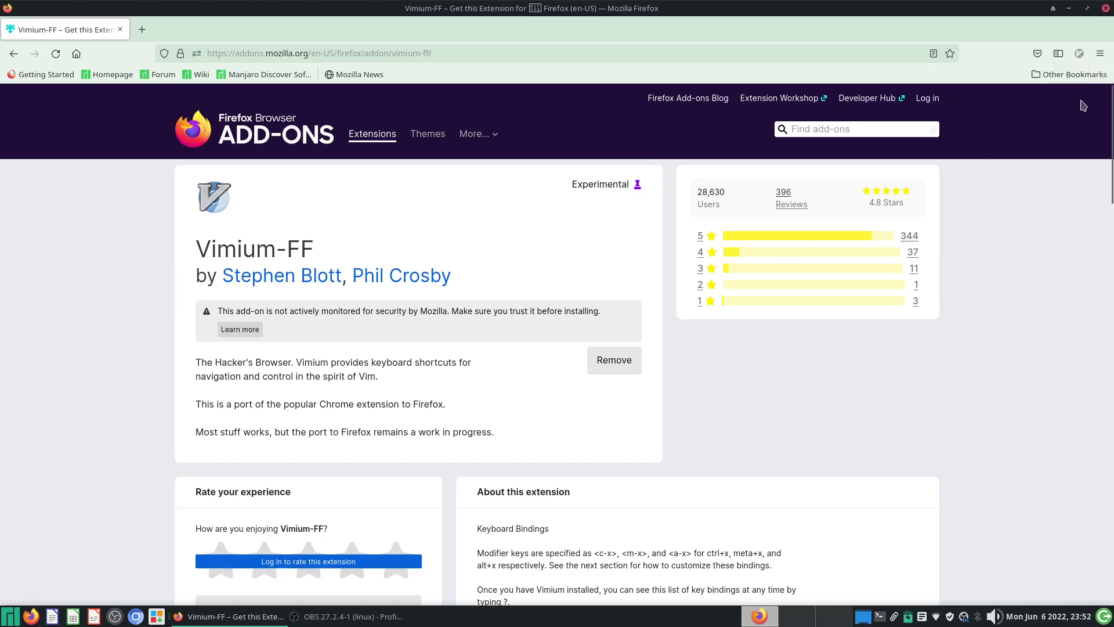
{"action": "left_click", "coordinate": [1098, 55]}
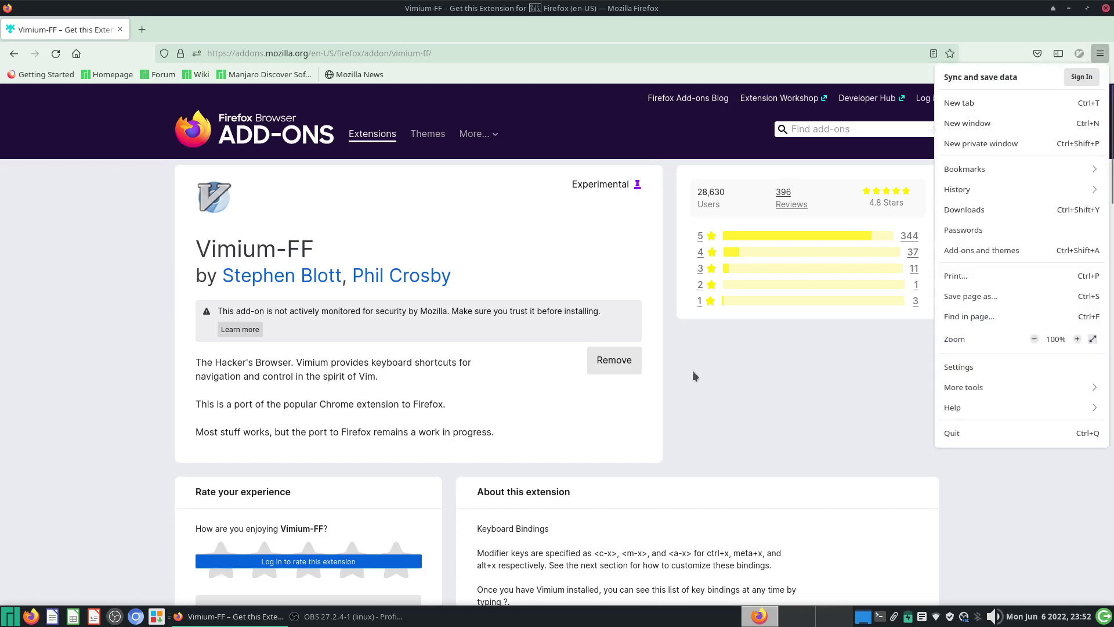
{"action": "left_click", "coordinate": [817, 217]}
{"action": "left_click", "coordinate": [1079, 53]}
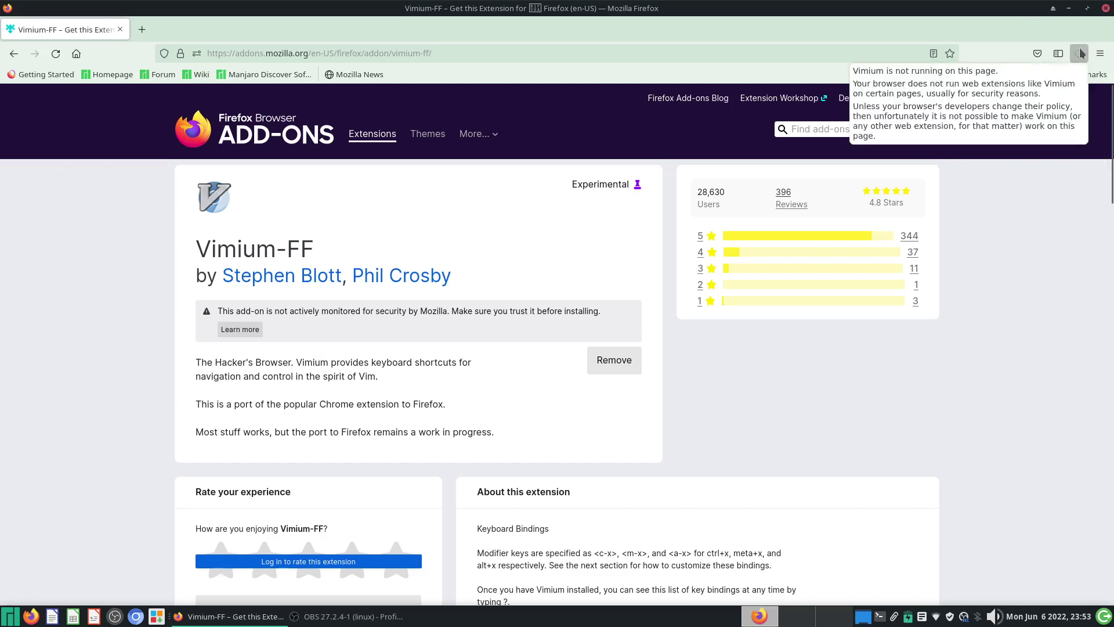
{"action": "left_click", "coordinate": [1082, 54]}
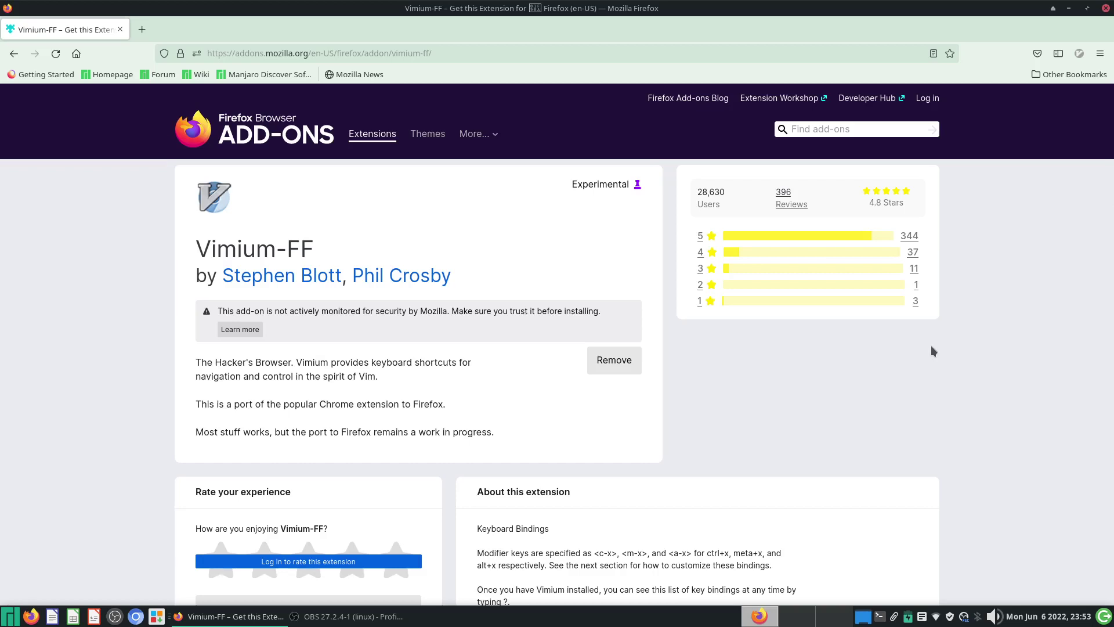
Return to the previous search results, then search for "vimium cheat sheet" in a new tab.
{"action": "key", "text": "alt+Left"}
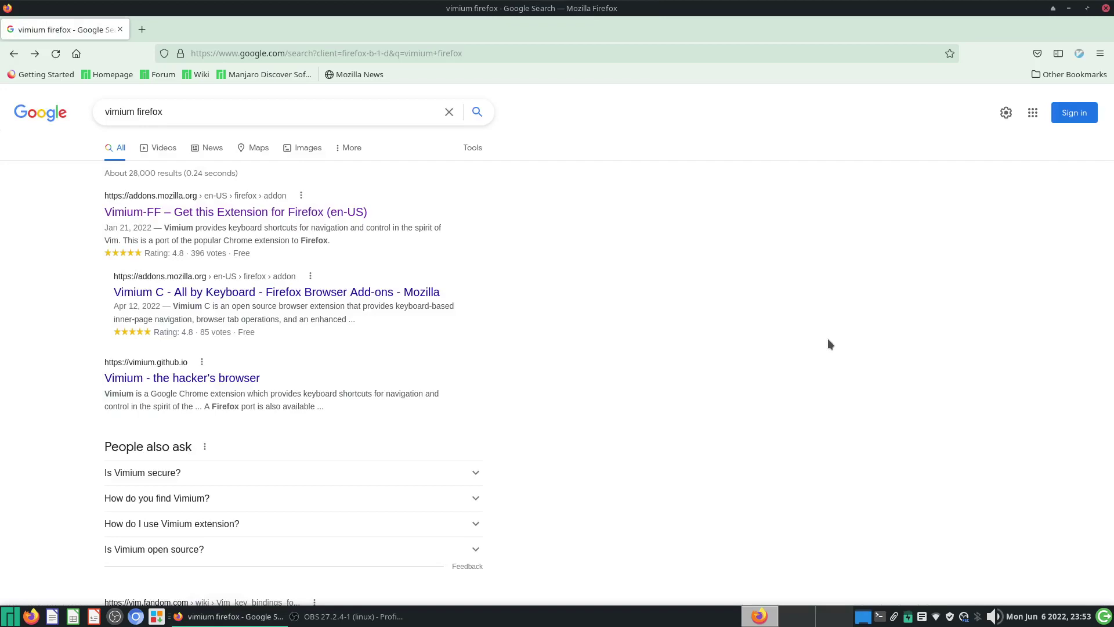
{"action": "key", "text": "ctrl+t"}
{"action": "key", "text": "ctrl+w"}
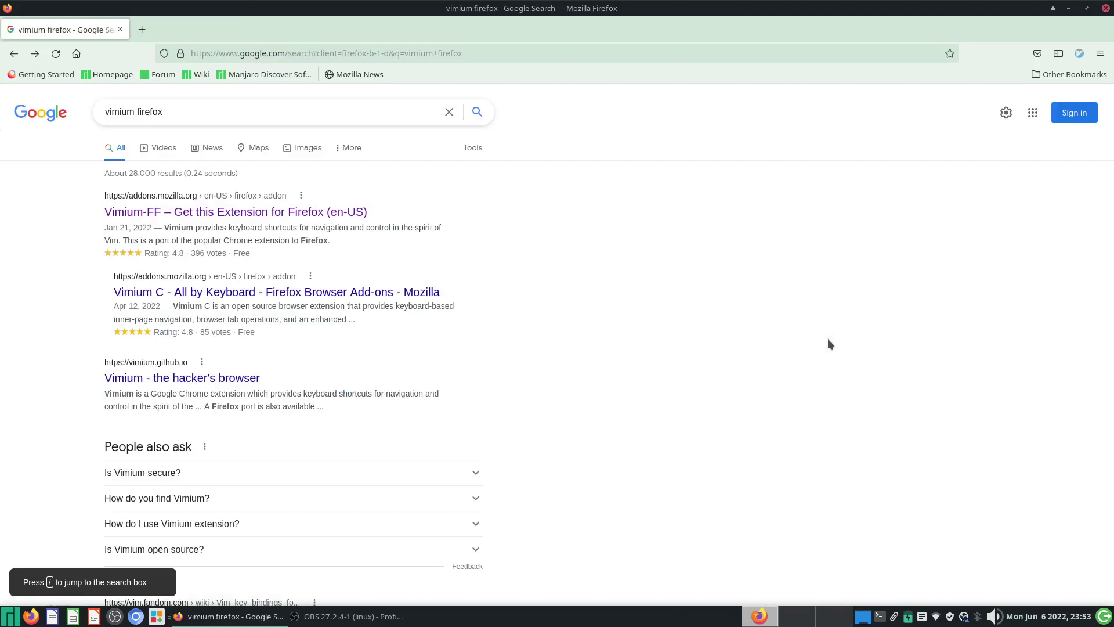
{"action": "key", "text": "ctrl+t"}
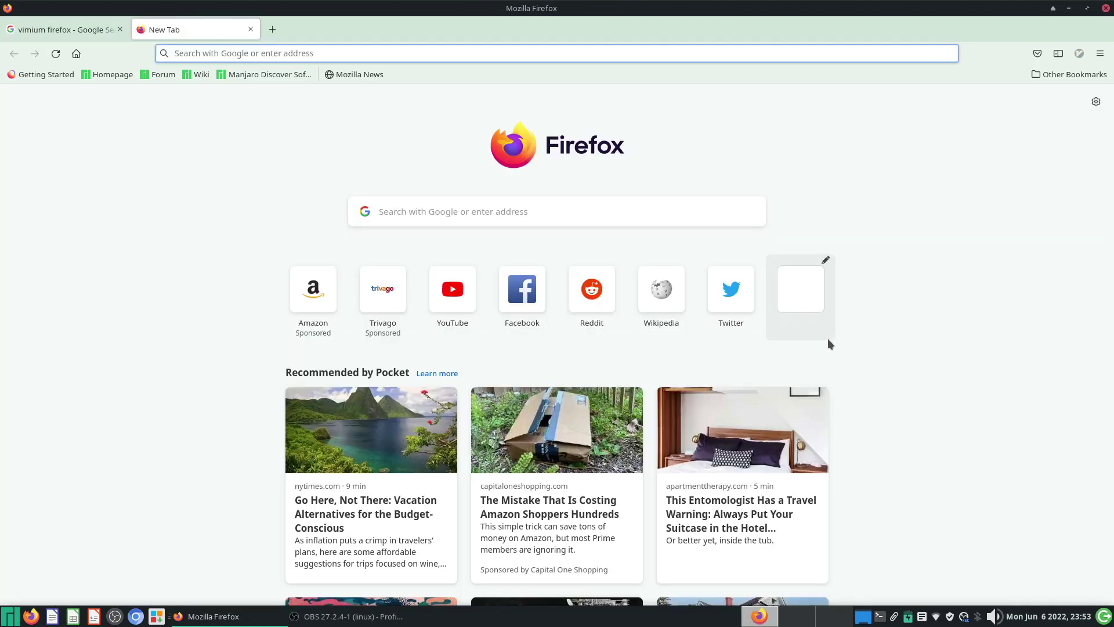
{"action": "type", "text": "vi"}
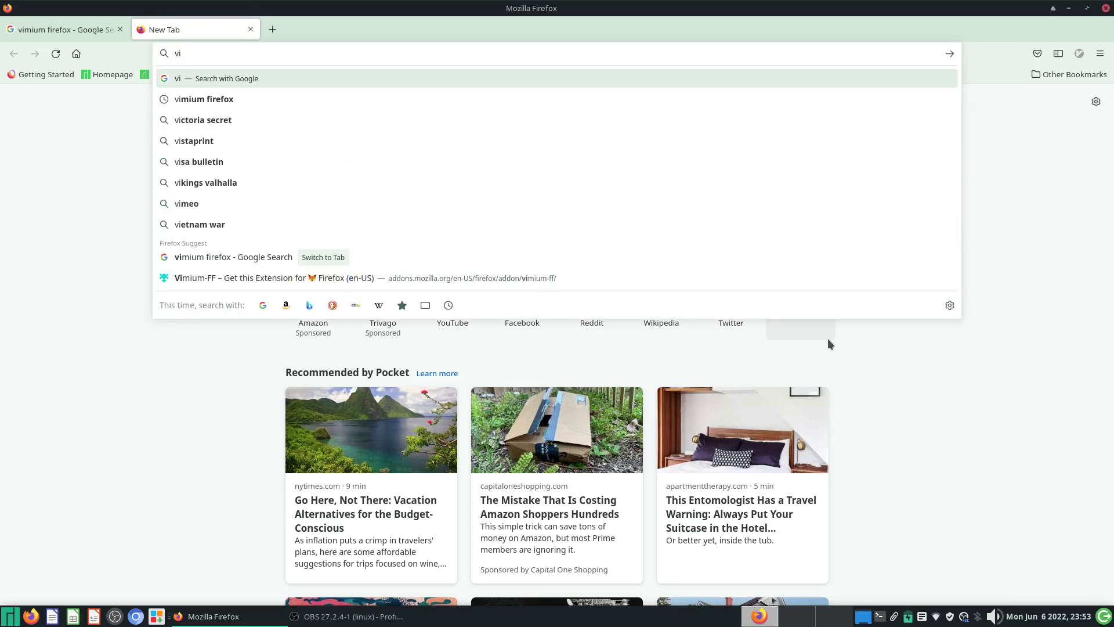
{"action": "type", "text": "mium cheat"}
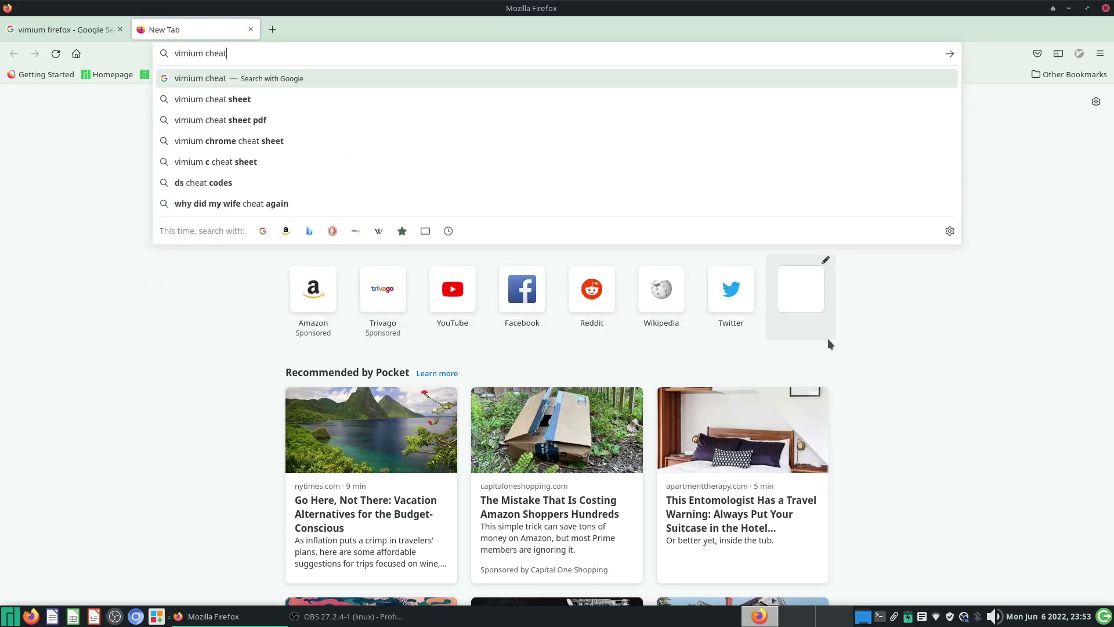
{"action": "key", "text": "Down"}
{"action": "key", "text": "Return"}
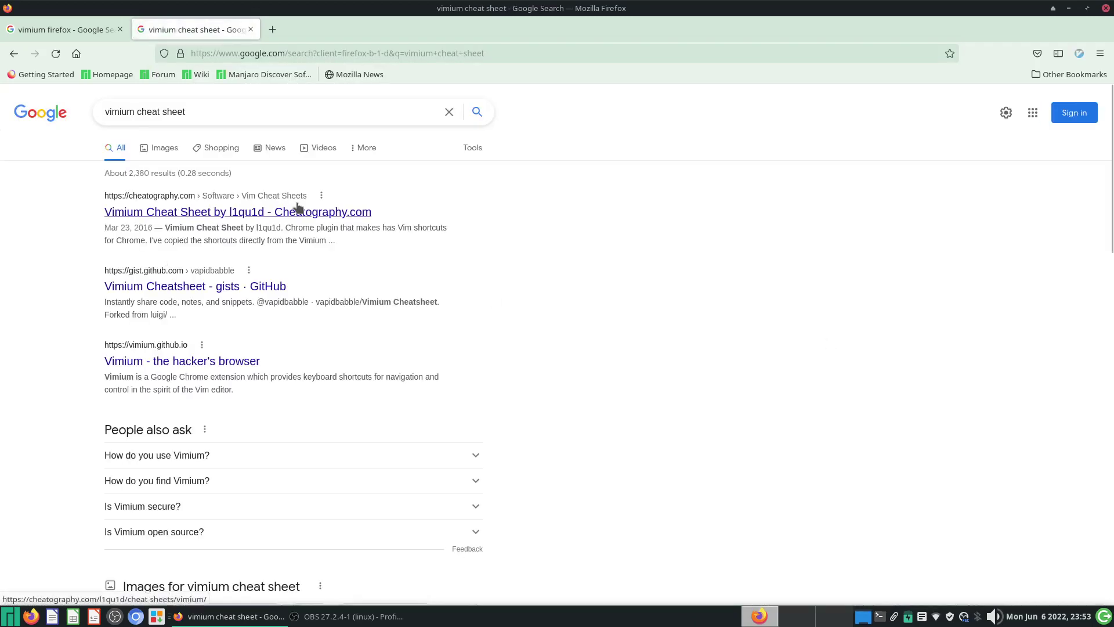
View the Cheatography Vimium cheat sheet, then go back and open the vimium.github.io page to review its keyboard shortcuts.
{"action": "left_click", "coordinate": [234, 215]}
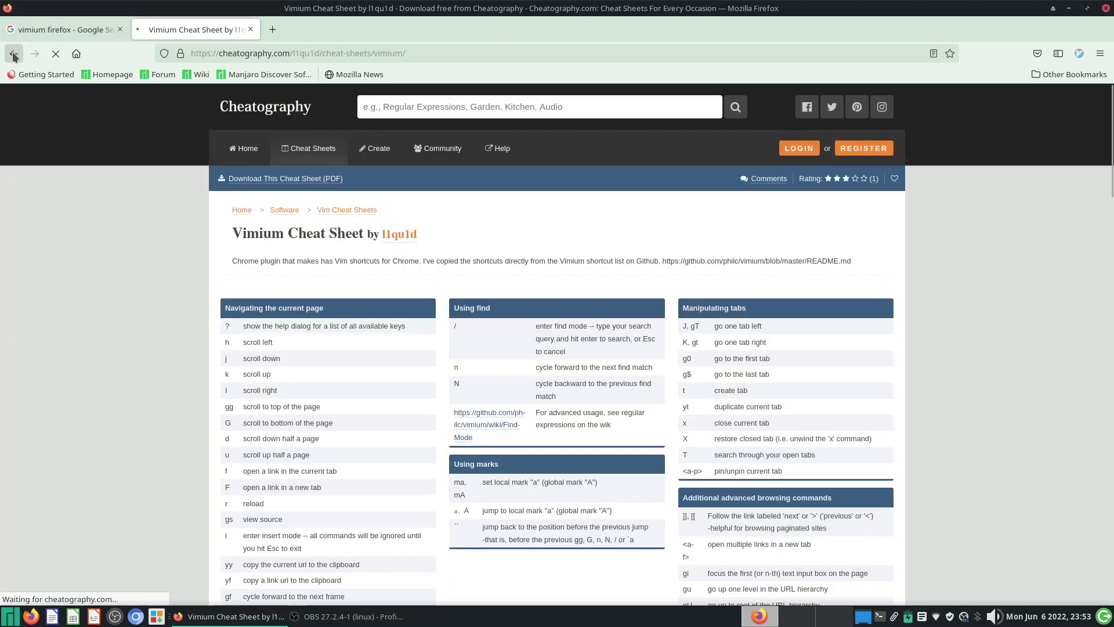
{"action": "left_click", "coordinate": [13, 55]}
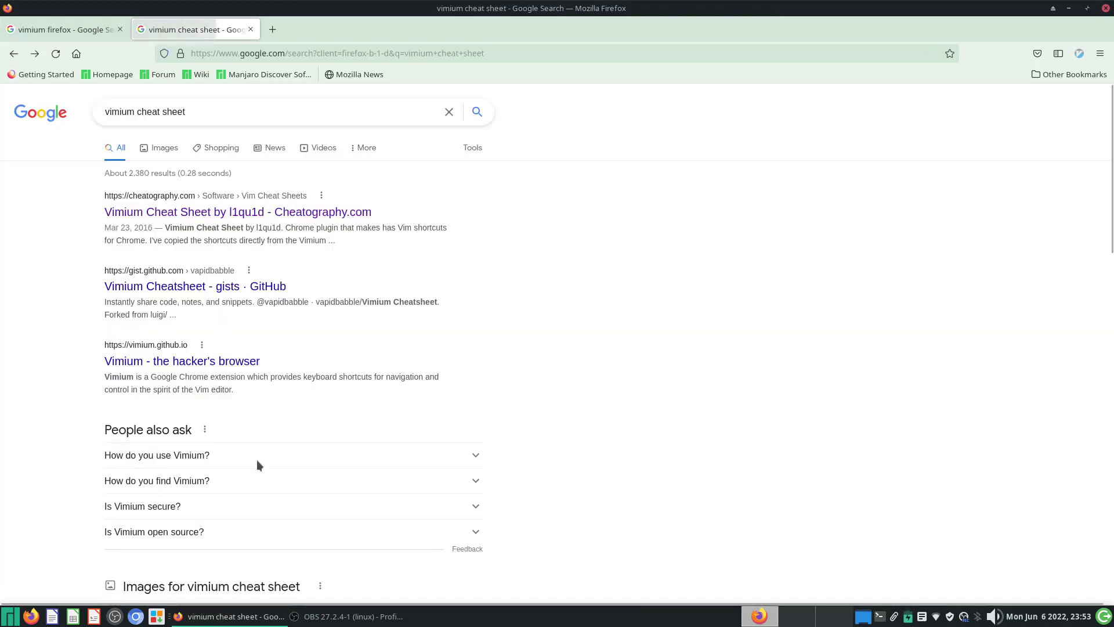
{"action": "left_click", "coordinate": [199, 362]}
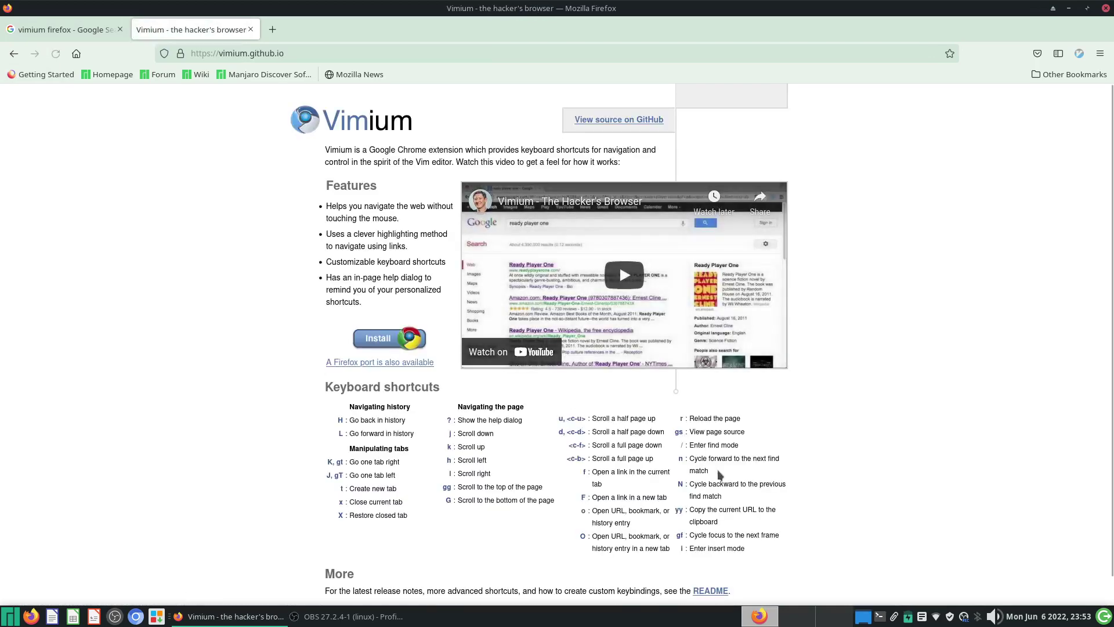
{"action": "scroll", "coordinate": [444, 458], "scroll_direction": "down", "scroll_amount": 1}
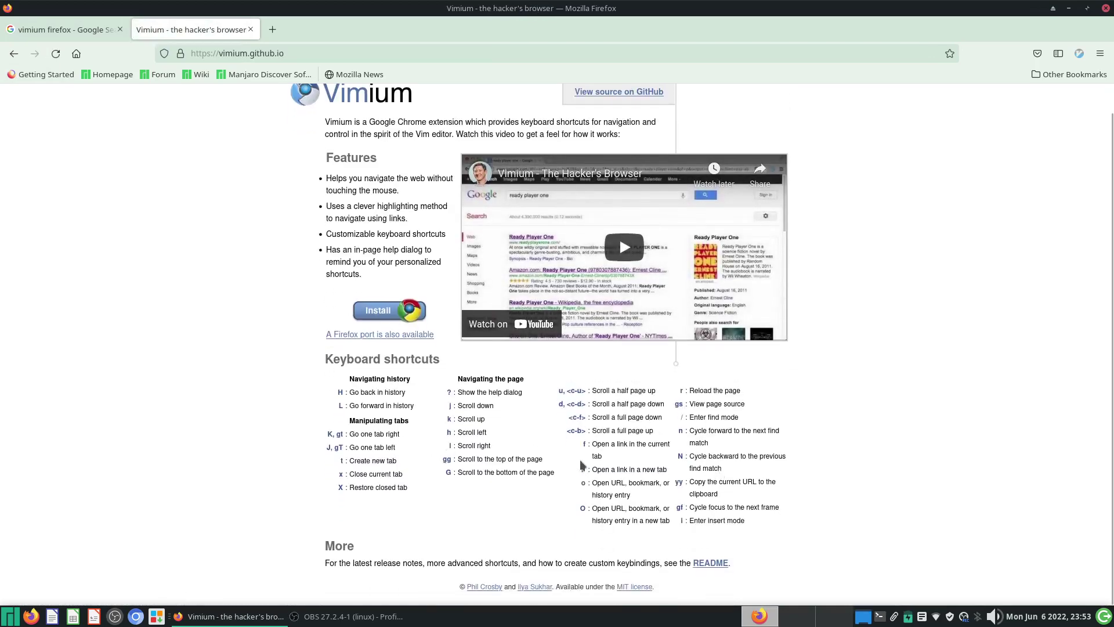
Switch to the "vimium firefox" search results tab and browse up and down through the results.
{"action": "left_click", "coordinate": [41, 36]}
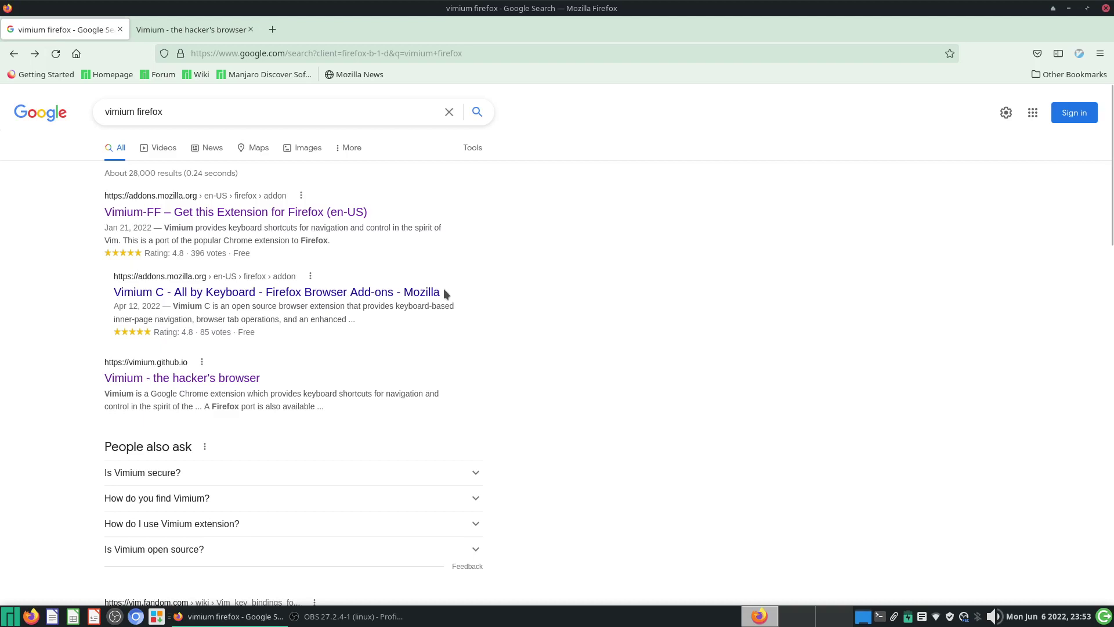
{"action": "scroll", "coordinate": [445, 293], "scroll_direction": "down", "scroll_amount": 15}
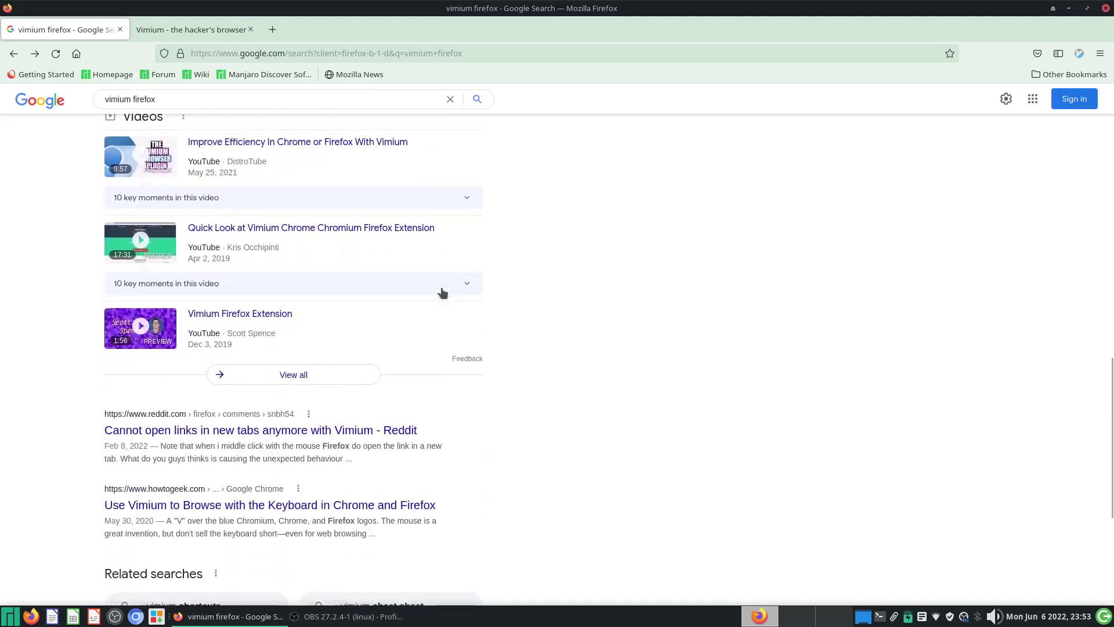
{"action": "scroll", "coordinate": [442, 288], "scroll_direction": "up", "scroll_amount": 10}
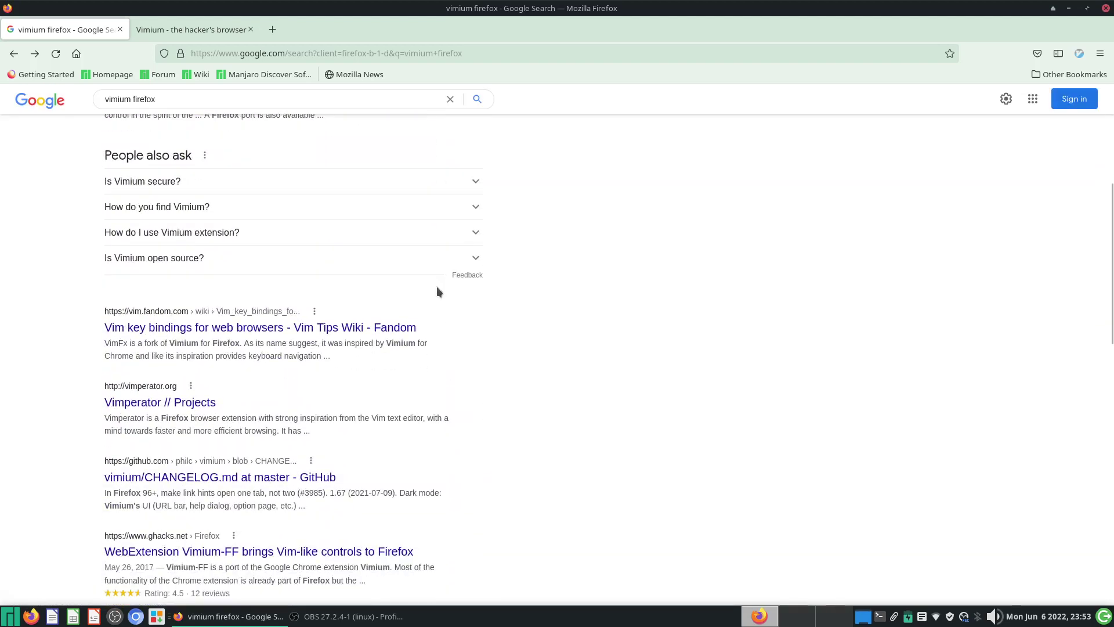
{"action": "scroll", "coordinate": [435, 287], "scroll_direction": "down", "scroll_amount": 8}
{"action": "scroll", "coordinate": [434, 287], "scroll_direction": "up", "scroll_amount": 6}
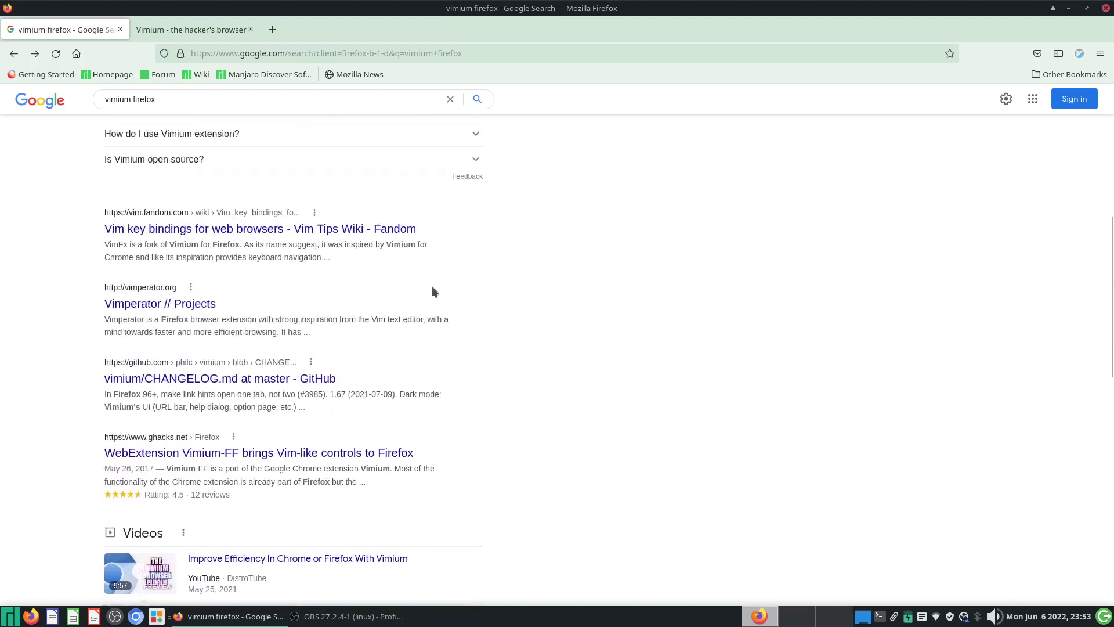
{"action": "scroll", "coordinate": [432, 286], "scroll_direction": "up", "scroll_amount": 6}
{"action": "scroll", "coordinate": [430, 287], "scroll_direction": "down", "scroll_amount": 7}
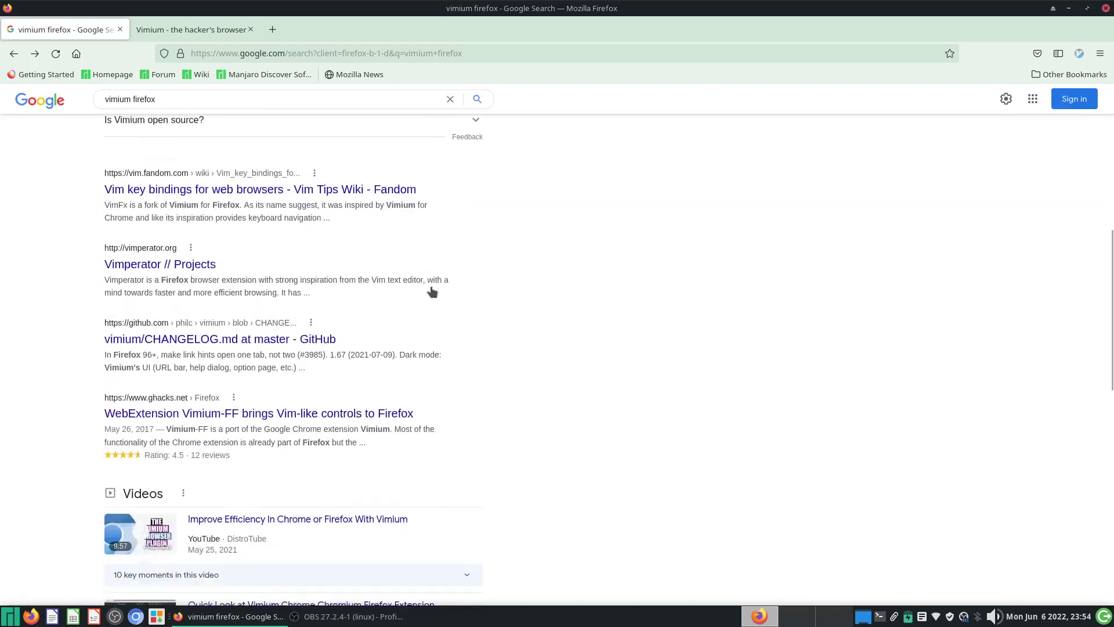
Look through the "vimium firefox" results, from the add-on listings down to the related searches and back to the beginning.
{"action": "scroll", "coordinate": [430, 286], "scroll_direction": "down", "scroll_amount": 2}
{"action": "scroll", "coordinate": [429, 288], "scroll_direction": "up", "scroll_amount": 8}
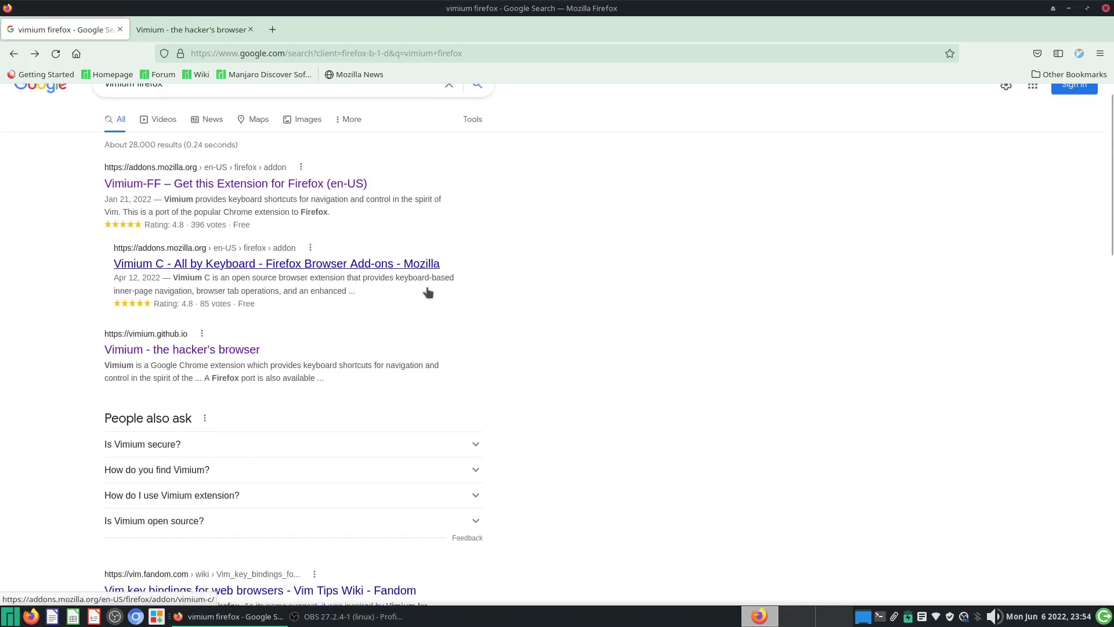
{"action": "scroll", "coordinate": [428, 292], "scroll_direction": "down", "scroll_amount": 5}
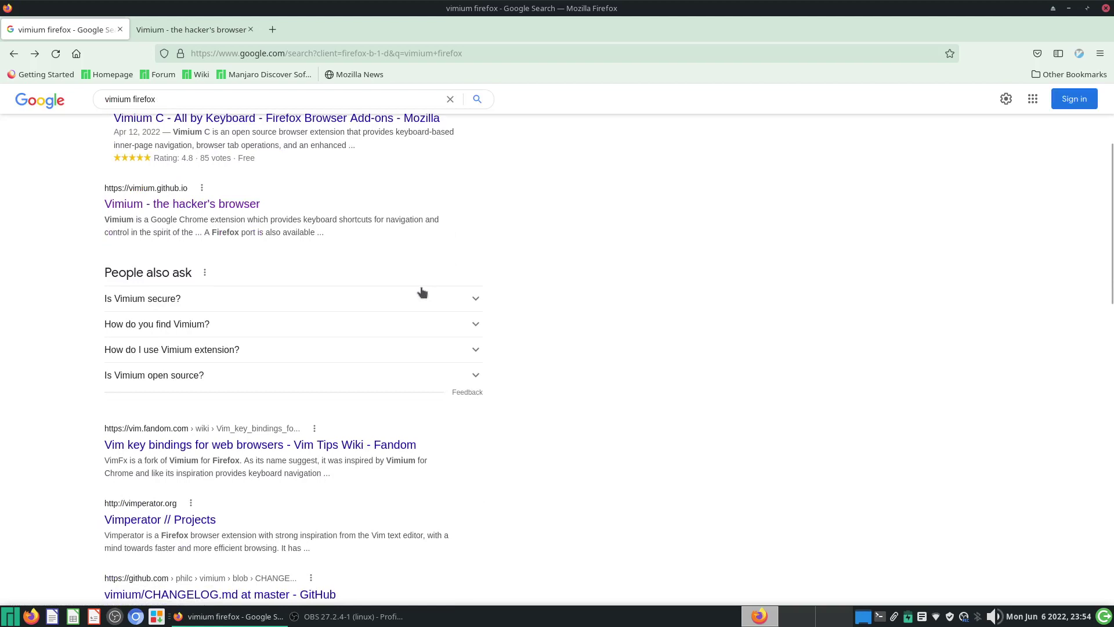
{"action": "scroll", "coordinate": [416, 292], "scroll_direction": "down", "scroll_amount": 10}
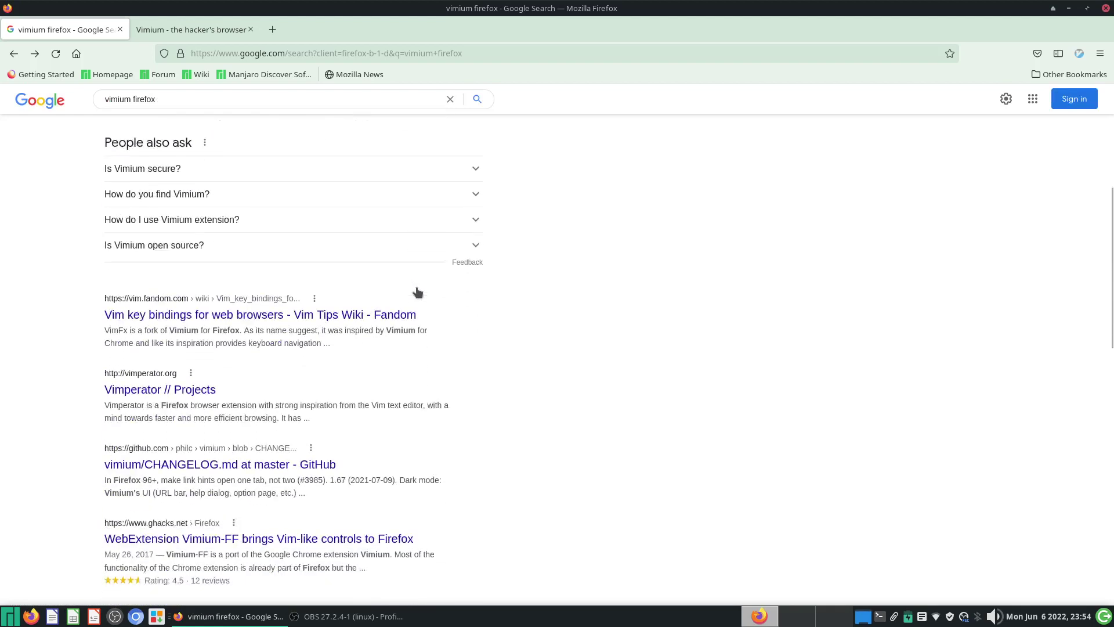
{"action": "scroll", "coordinate": [414, 287], "scroll_direction": "up", "scroll_amount": 1}
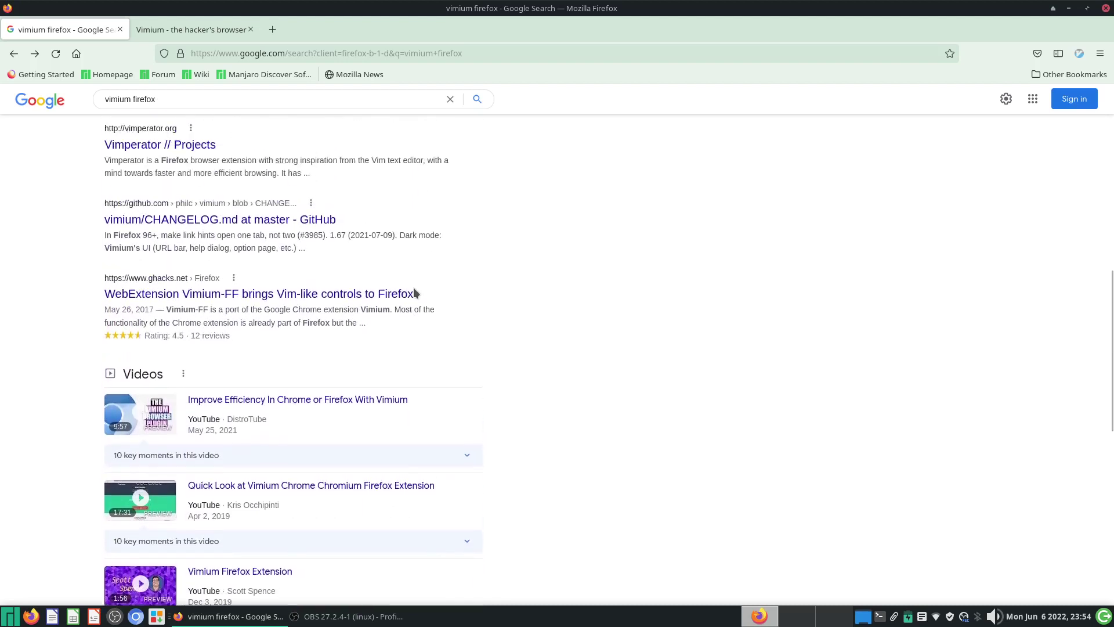
{"action": "scroll", "coordinate": [413, 287], "scroll_direction": "down", "scroll_amount": 1}
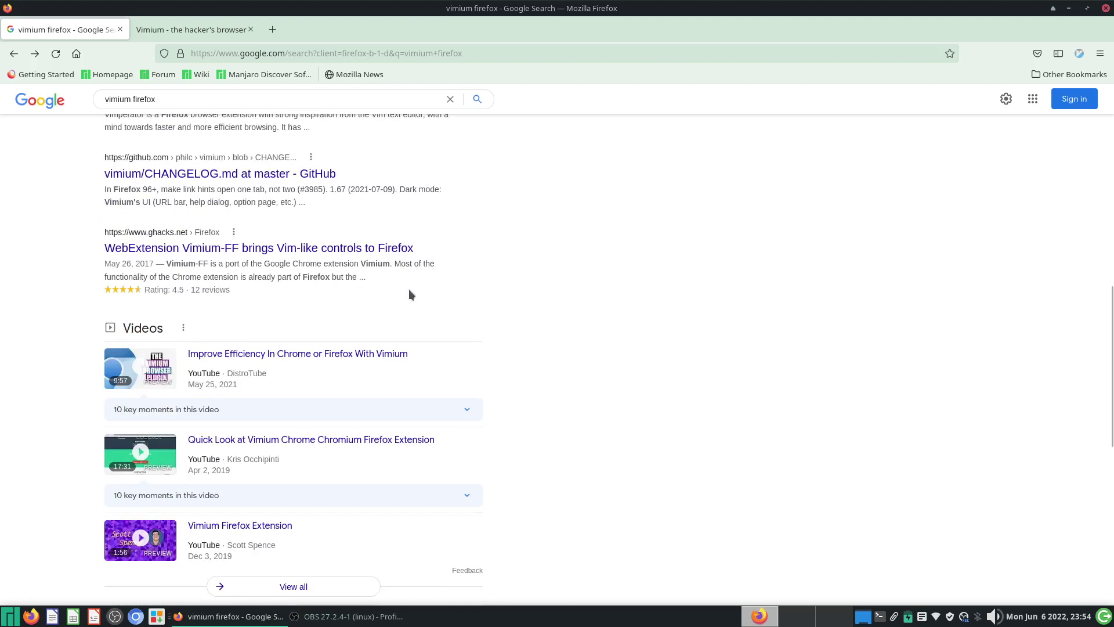
{"action": "scroll", "coordinate": [405, 289], "scroll_direction": "down", "scroll_amount": 8}
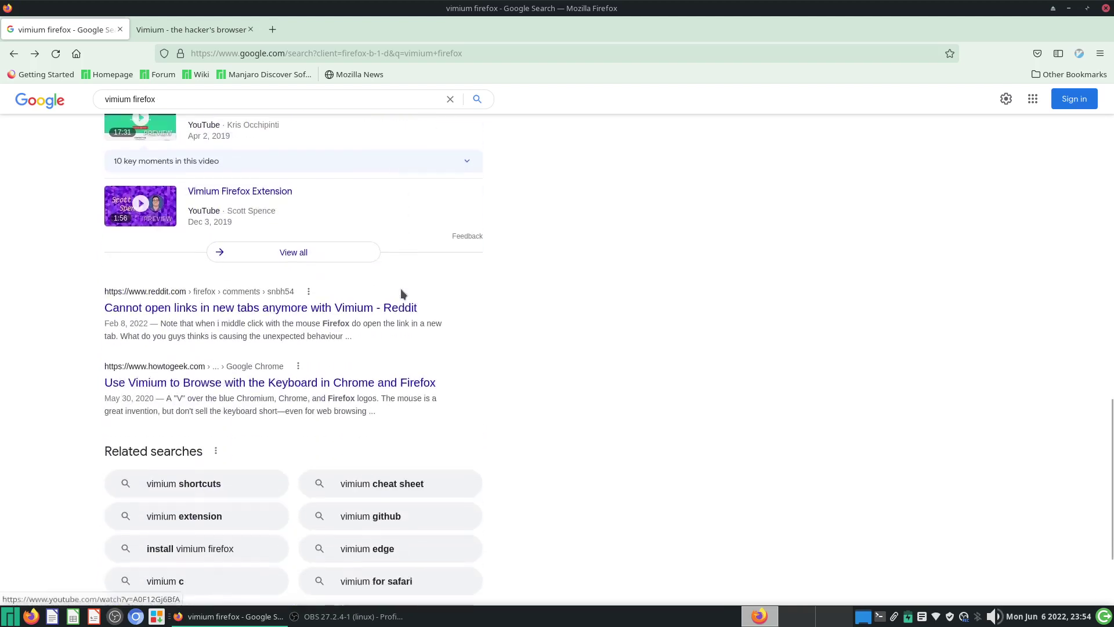
{"action": "scroll", "coordinate": [401, 290], "scroll_direction": "up", "scroll_amount": 20}
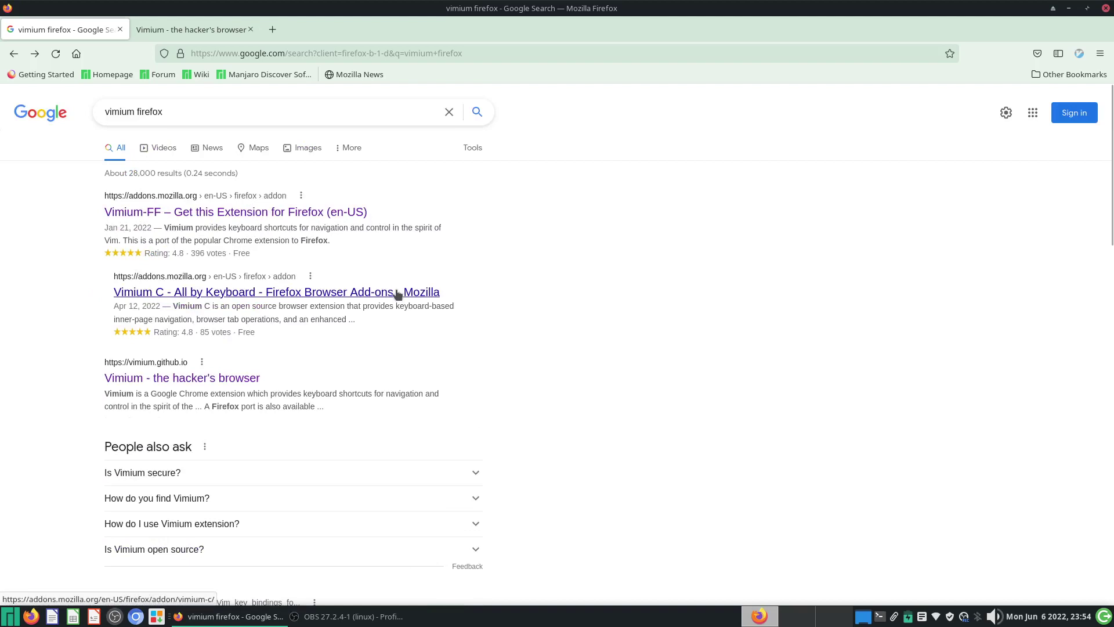
{"action": "scroll", "coordinate": [397, 290], "scroll_direction": "down", "scroll_amount": 9}
{"action": "scroll", "coordinate": [395, 289], "scroll_direction": "up", "scroll_amount": 9}
{"action": "scroll", "coordinate": [381, 293], "scroll_direction": "down", "scroll_amount": 4}
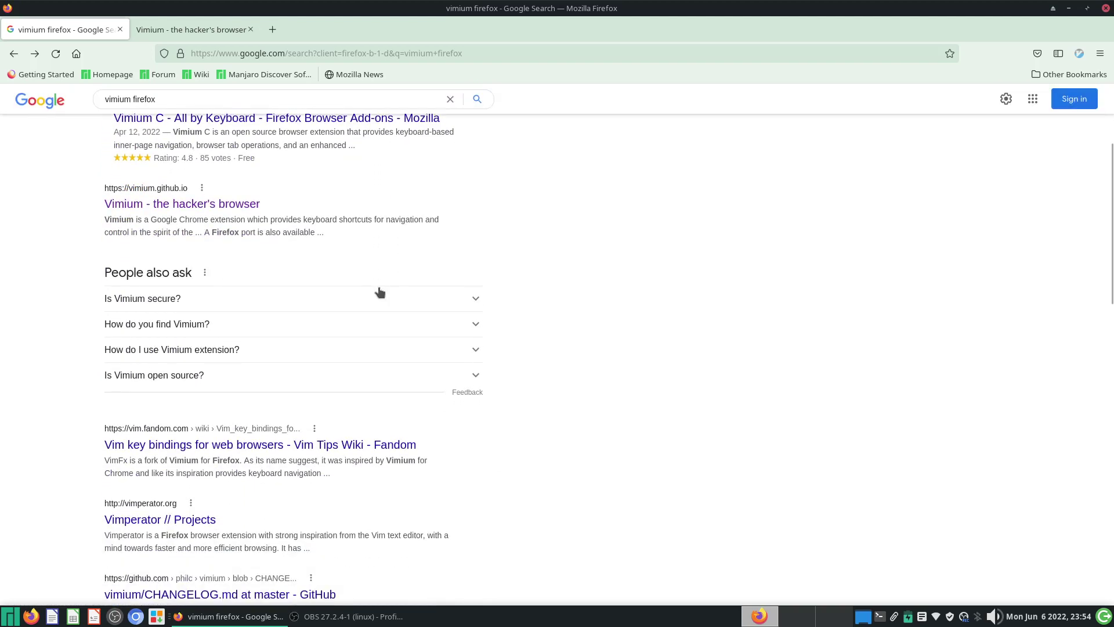
{"action": "scroll", "coordinate": [377, 292], "scroll_direction": "up", "scroll_amount": 4}
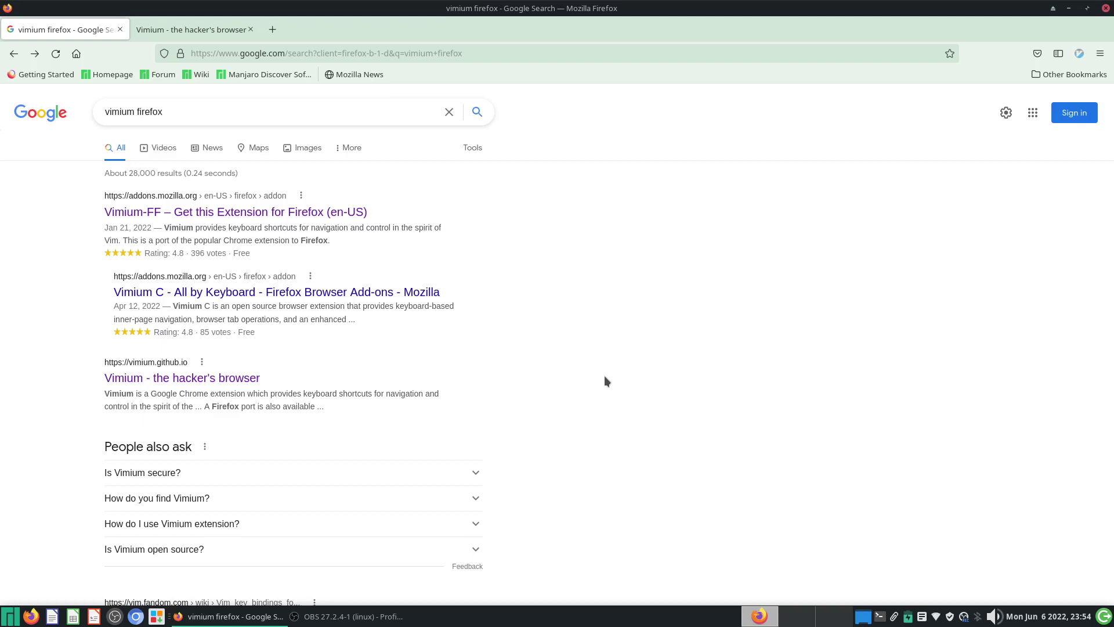
Find "vimium" within the search results page, advance through the matches to the Vimium C result, and close the search.
{"action": "left_click_drag", "start_coordinate": [368, 211], "coordinate": [51, 215]}
{"action": "left_click", "coordinate": [51, 215]}
{"action": "key", "text": "ctrl+f"}
{"action": "type", "text": "vim"}
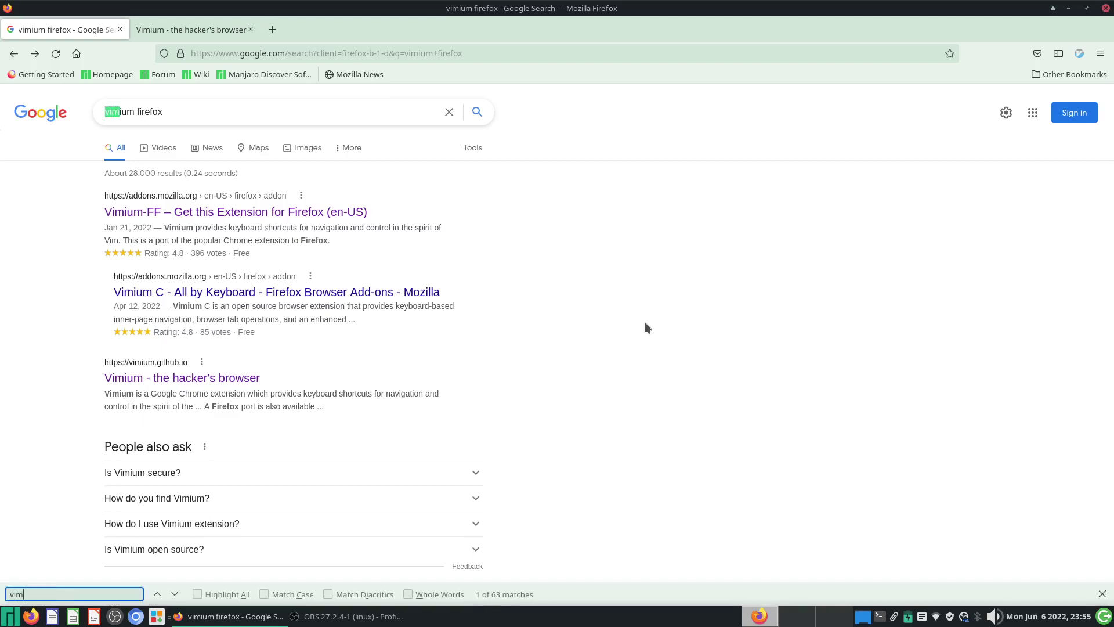
{"action": "type", "text": "ium"}
{"action": "key", "text": "Return"}
{"action": "key", "text": "Return"}
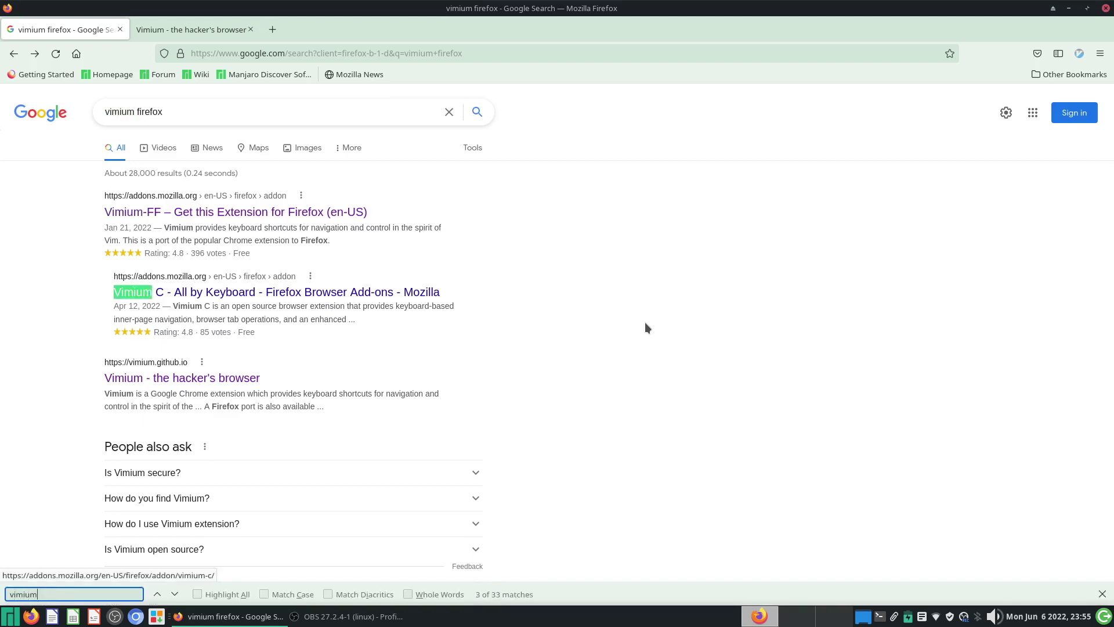
{"action": "key", "text": "Escape"}
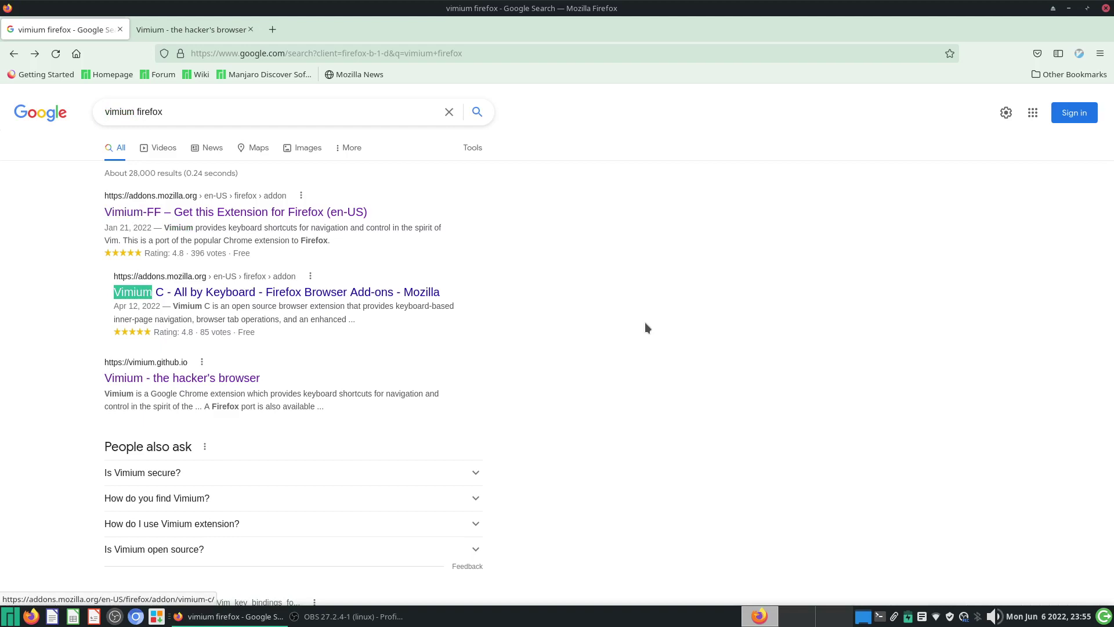
Show Vimium's link hints on the results page, dismiss them, and show them again.
{"action": "key", "text": "f"}
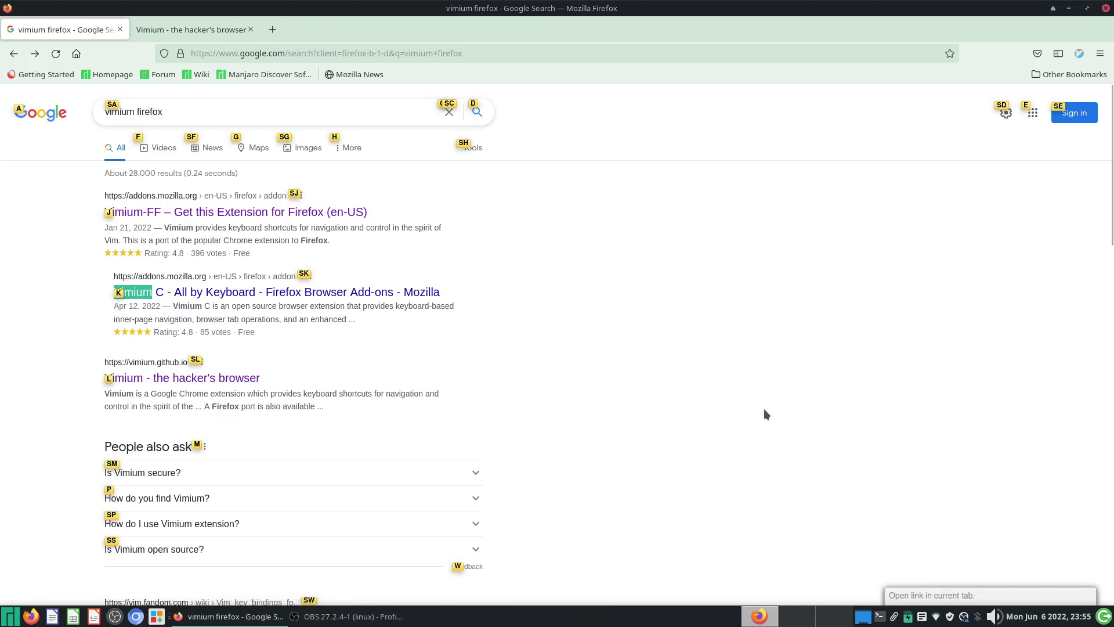
{"action": "key", "text": "Escape"}
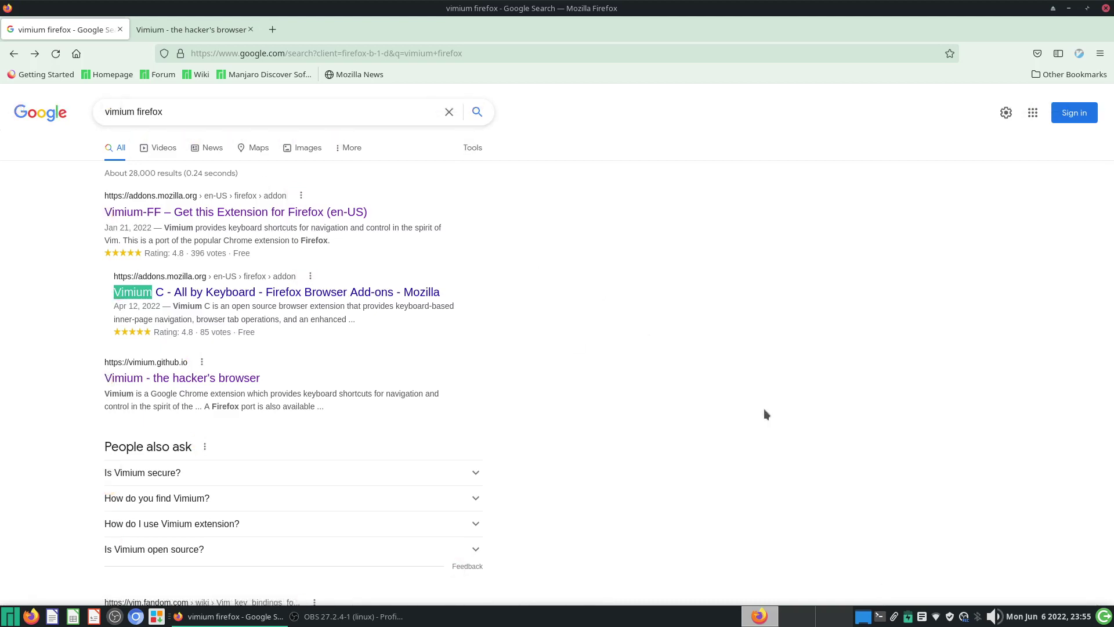
{"action": "key", "text": "f"}
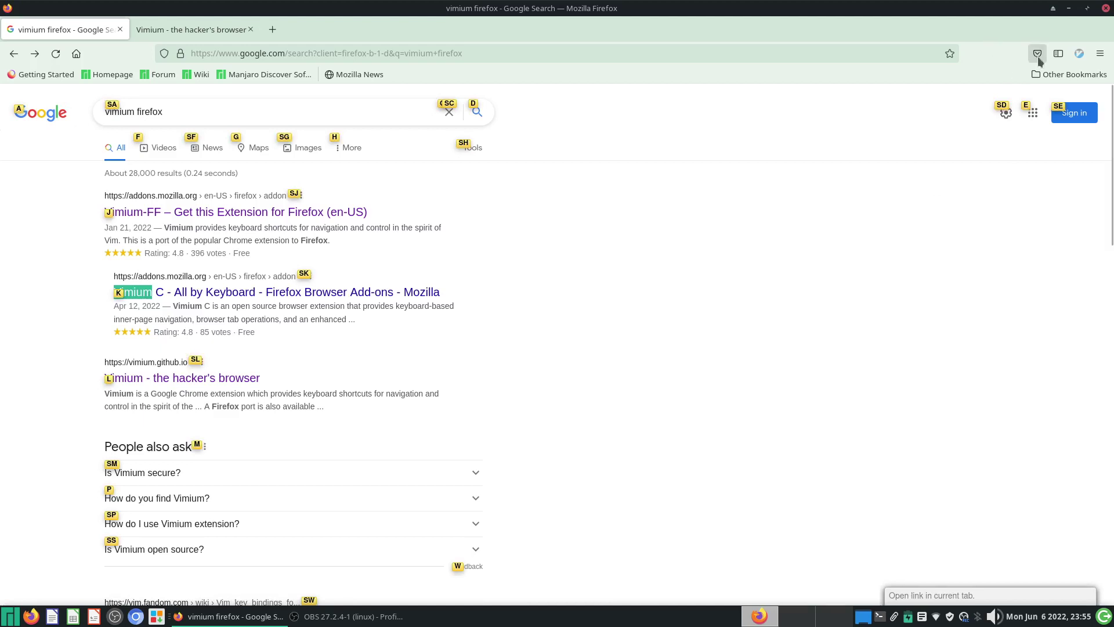
{"action": "left_click", "coordinate": [1079, 53]}
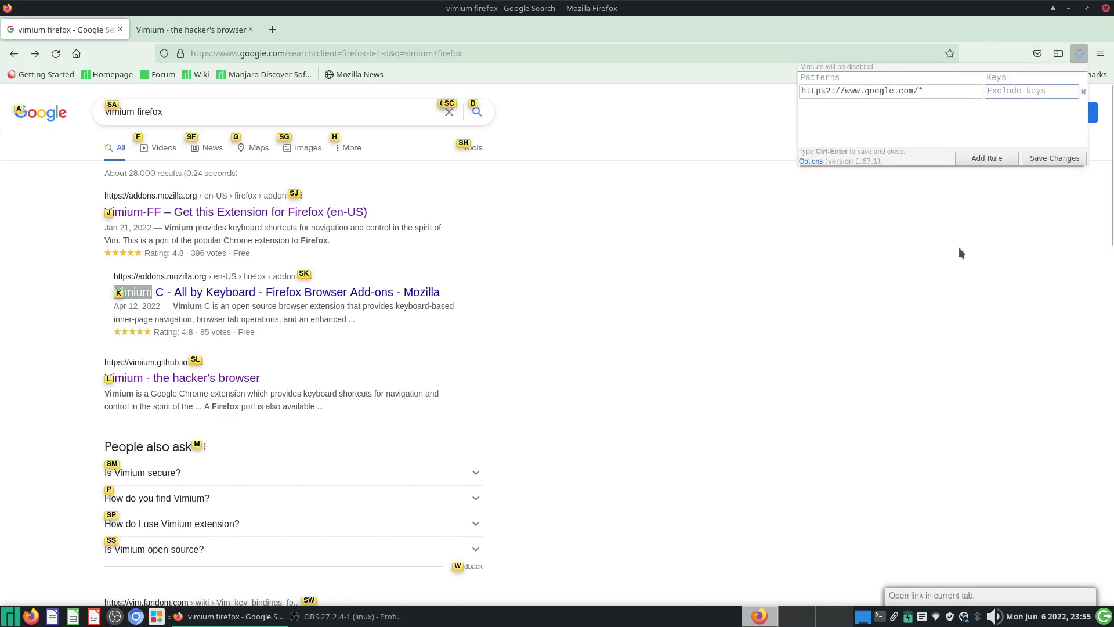
{"action": "left_click", "coordinate": [1083, 91]}
{"action": "left_click", "coordinate": [1052, 156]}
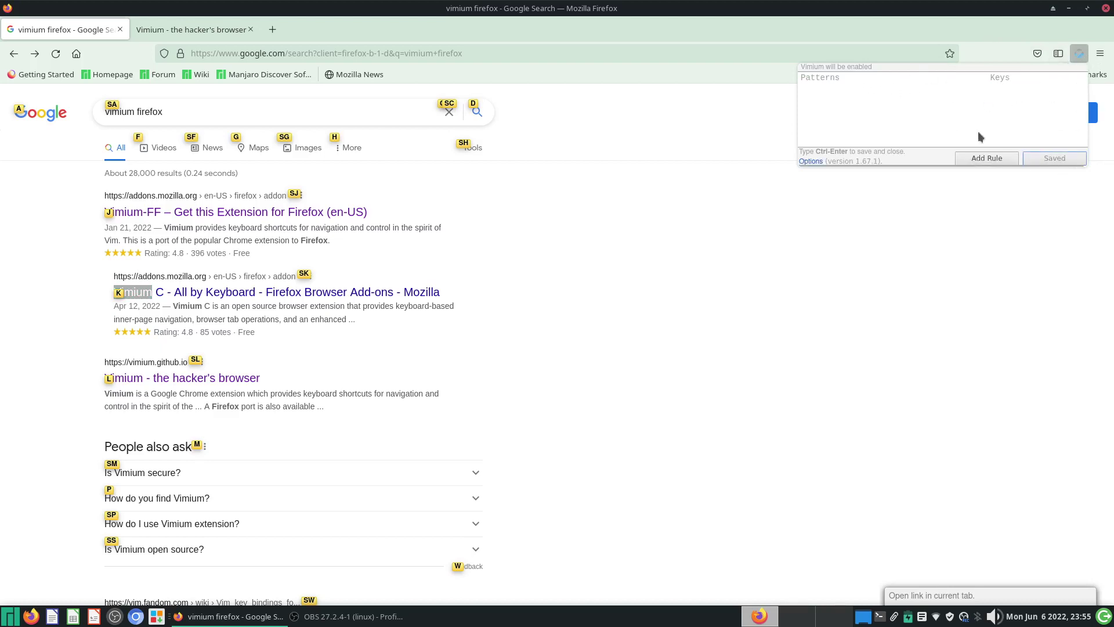
{"action": "left_click", "coordinate": [837, 299]}
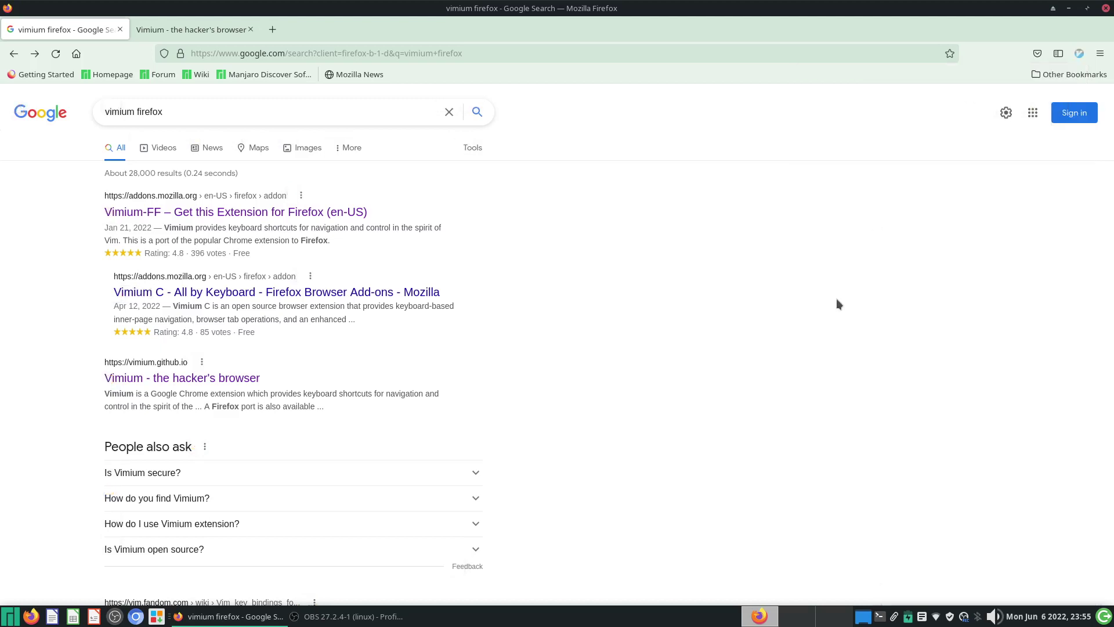
Repeatedly turn Vimium's link hints on and off over the "vimium firefox" results.
{"action": "key", "text": "f"}
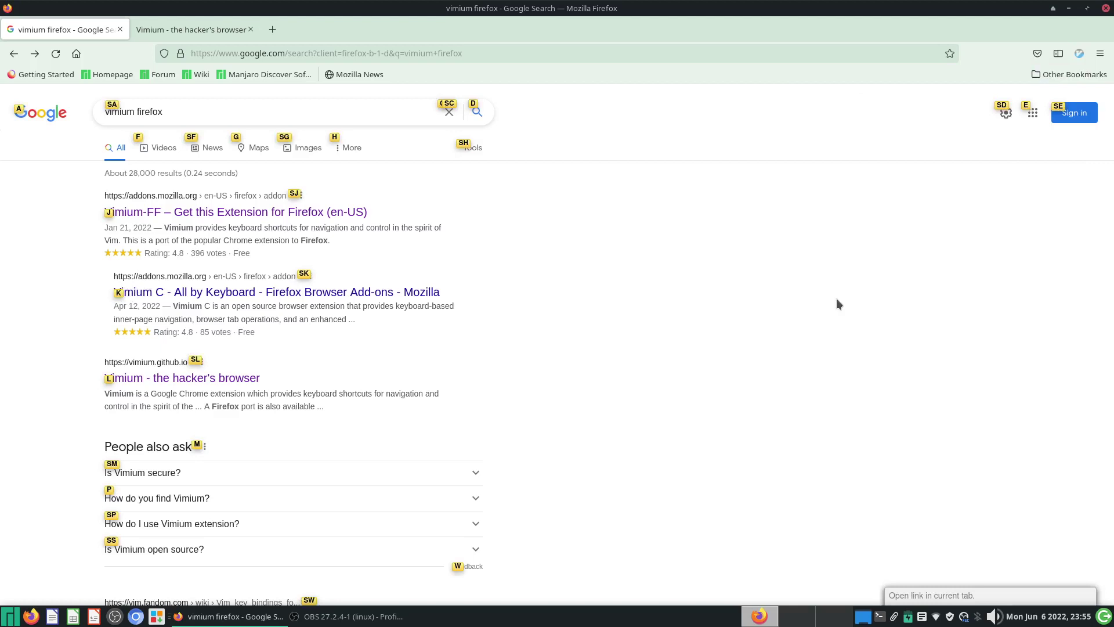
{"action": "key", "text": "Escape"}
{"action": "key", "text": "f"}
{"action": "key", "text": "Escape"}
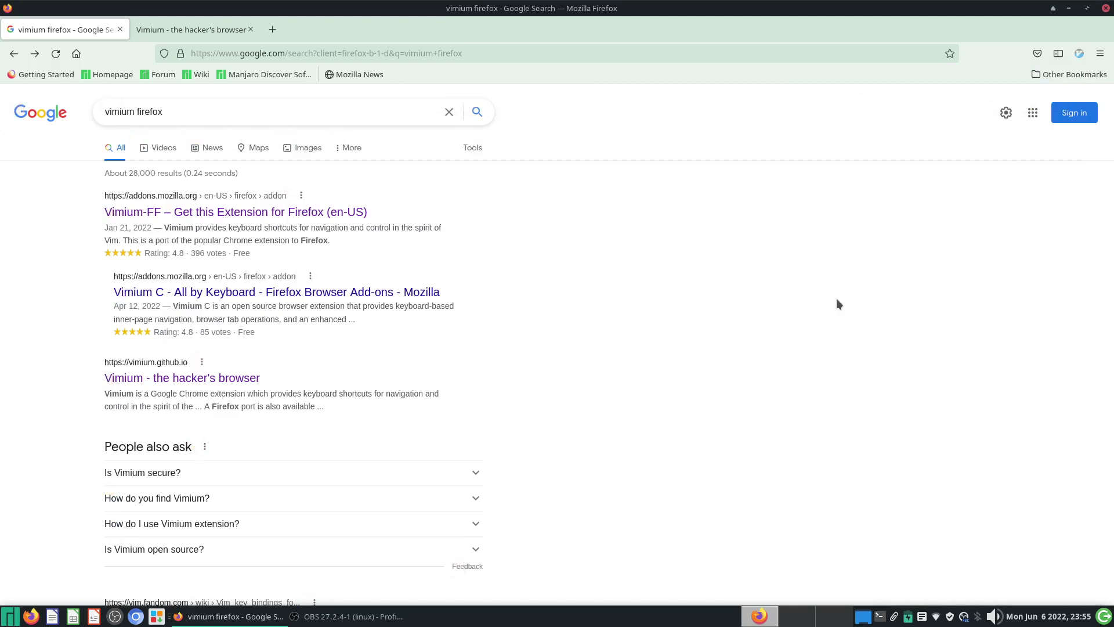
{"action": "key", "text": "f"}
{"action": "key", "text": "Escape"}
{"action": "key", "text": "f"}
{"action": "key", "text": "Escape"}
{"action": "key", "text": "f"}
{"action": "key", "text": "Escape"}
{"action": "key", "text": "f"}
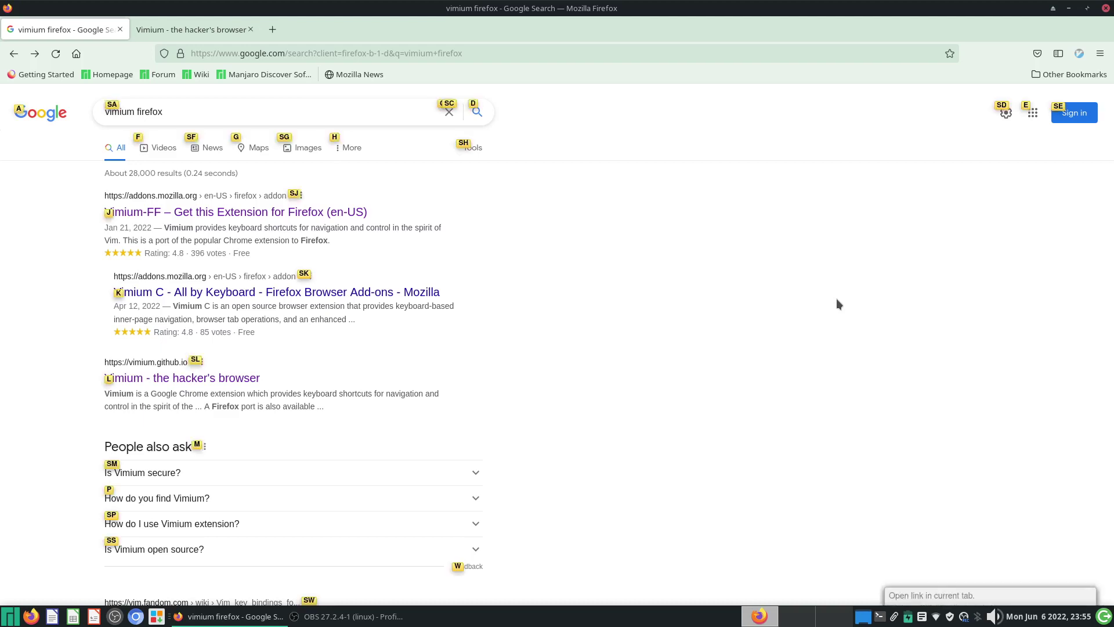
{"action": "key", "text": "Escape"}
{"action": "key", "text": "f"}
{"action": "key", "text": "Escape"}
{"action": "key", "text": "f"}
{"action": "key", "text": "Escape"}
Focus the Google search box through its SA link hint and replace the query with a search for "vim".
{"action": "key", "text": "f"}
{"action": "key", "text": "s"}
{"action": "key", "text": "a"}
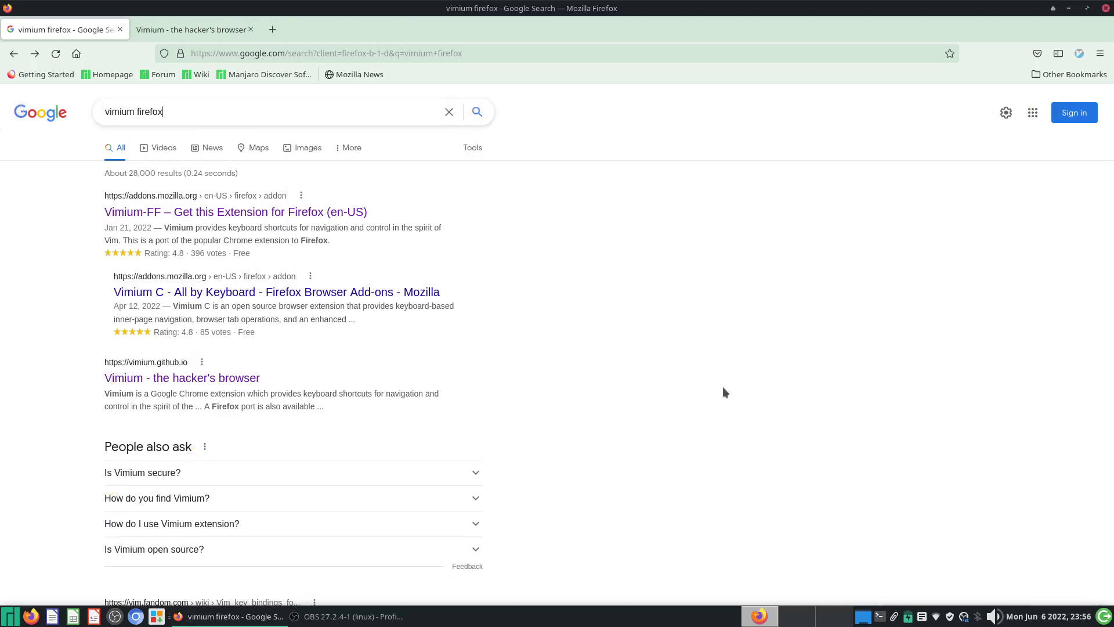
{"action": "key", "text": "ctrl+BackSpace"}
{"action": "key", "text": "ctrl+BackSpace"}
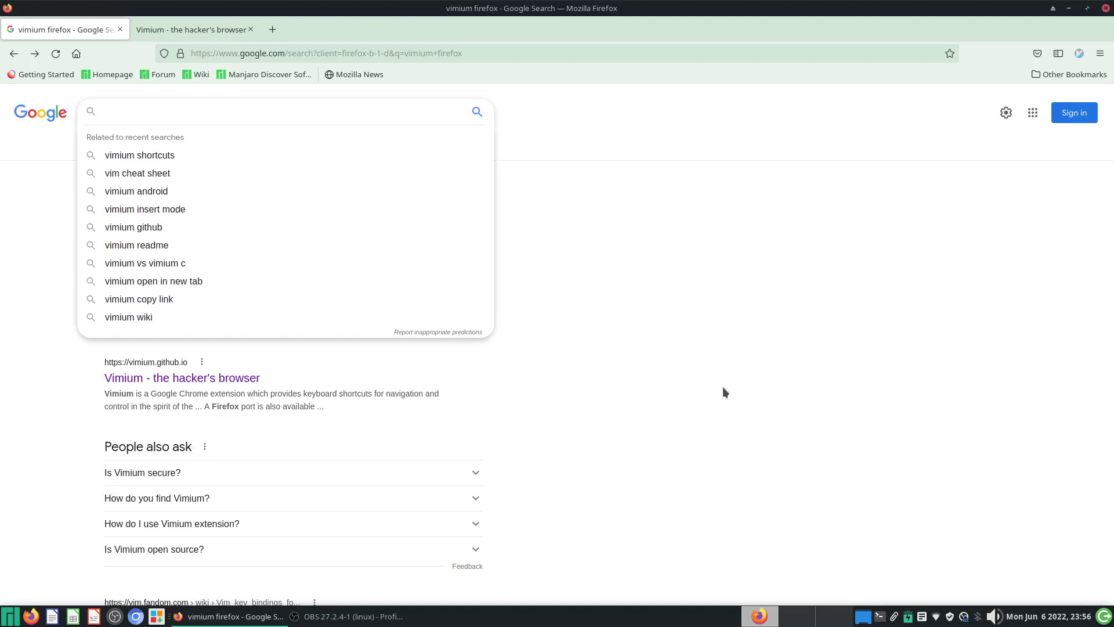
{"action": "type", "text": "vim"}
{"action": "key", "text": "Return"}
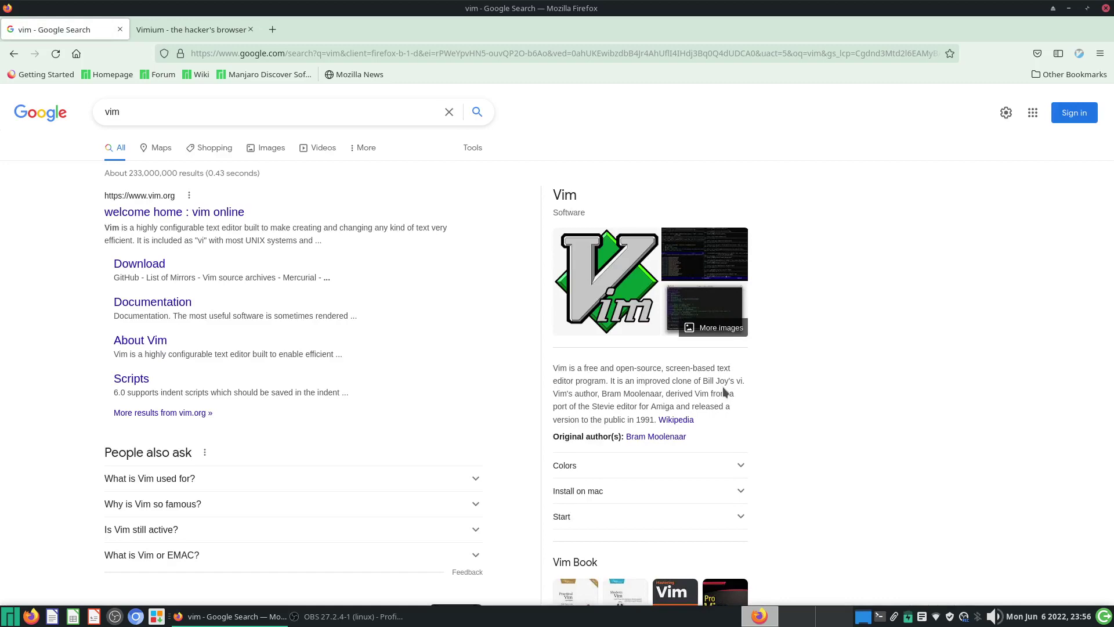
Open the "welcome home : vim online" result through its link hint and show the link hints on that page.
{"action": "key", "text": "f"}
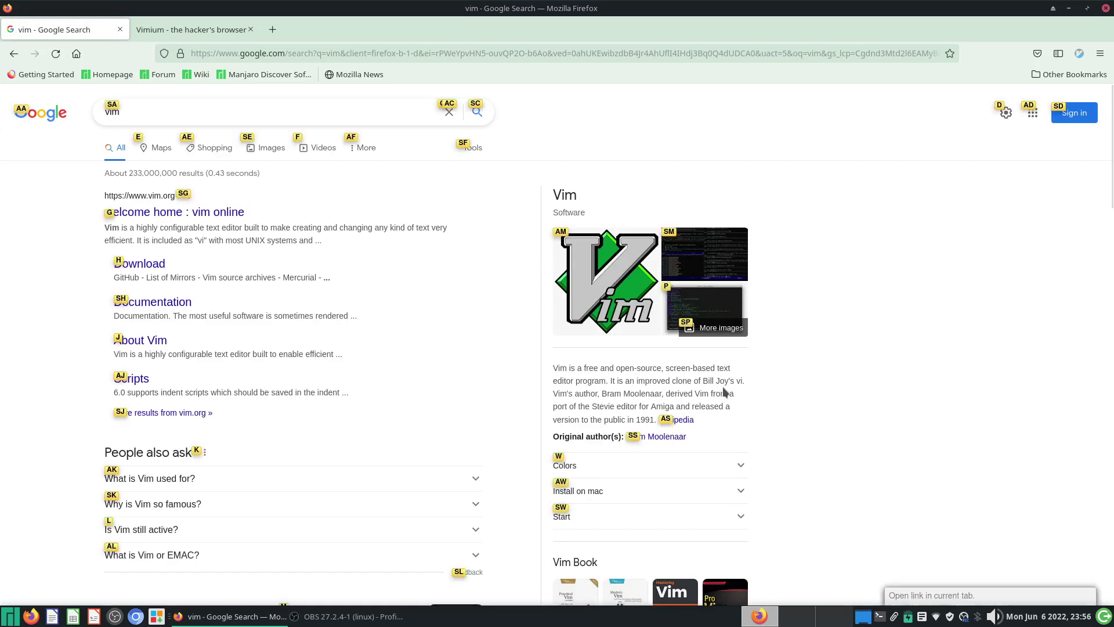
{"action": "key", "text": "g"}
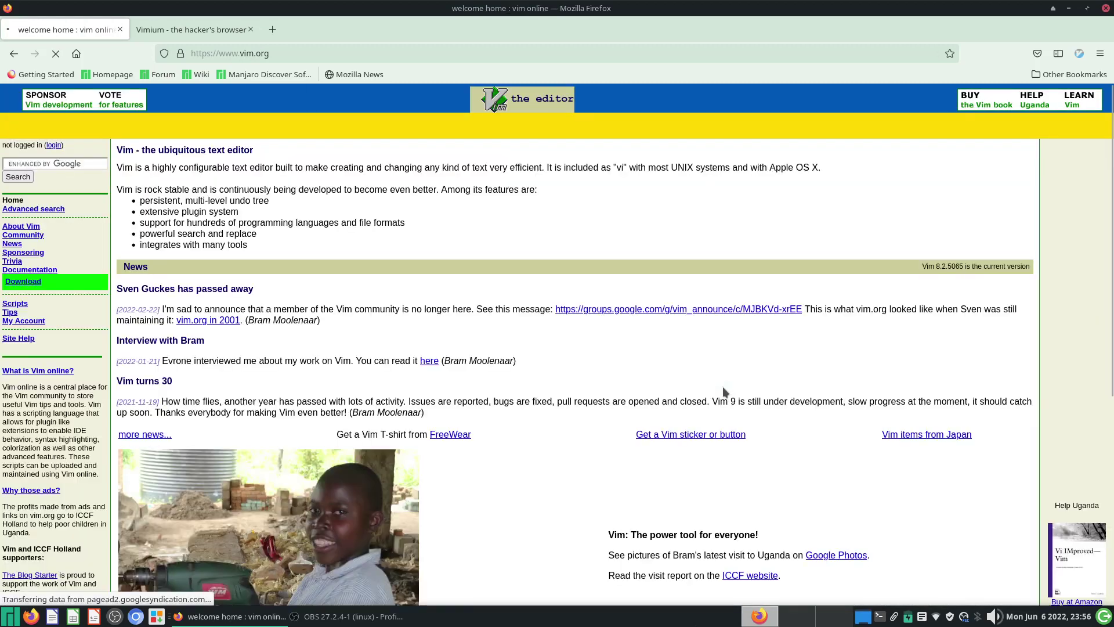
{"action": "key", "text": "f"}
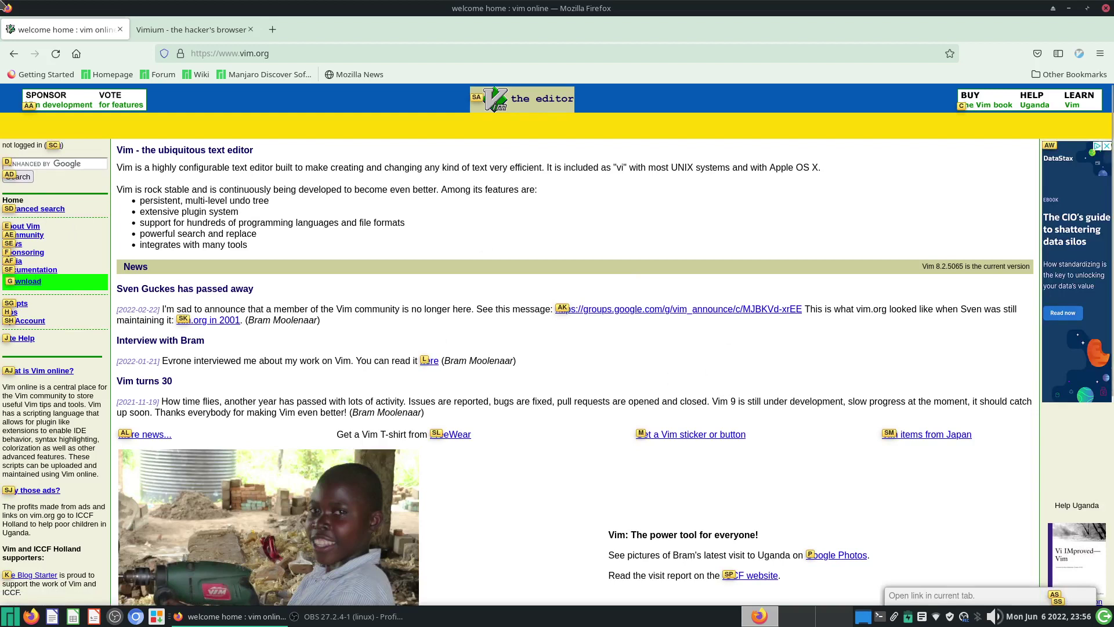
Leave vim.org and move through the tab's history with the browser's own navigation, ending on the "vim" search results.
{"action": "left_click", "coordinate": [13, 54]}
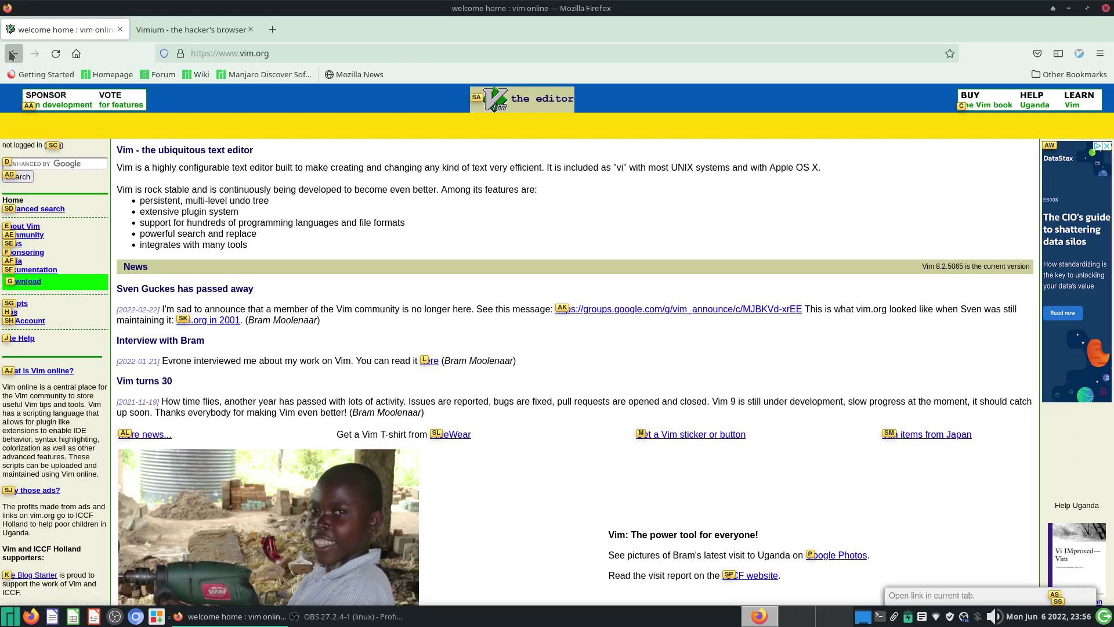
{"action": "left_click", "coordinate": [14, 54]}
{"action": "left_click", "coordinate": [14, 55]}
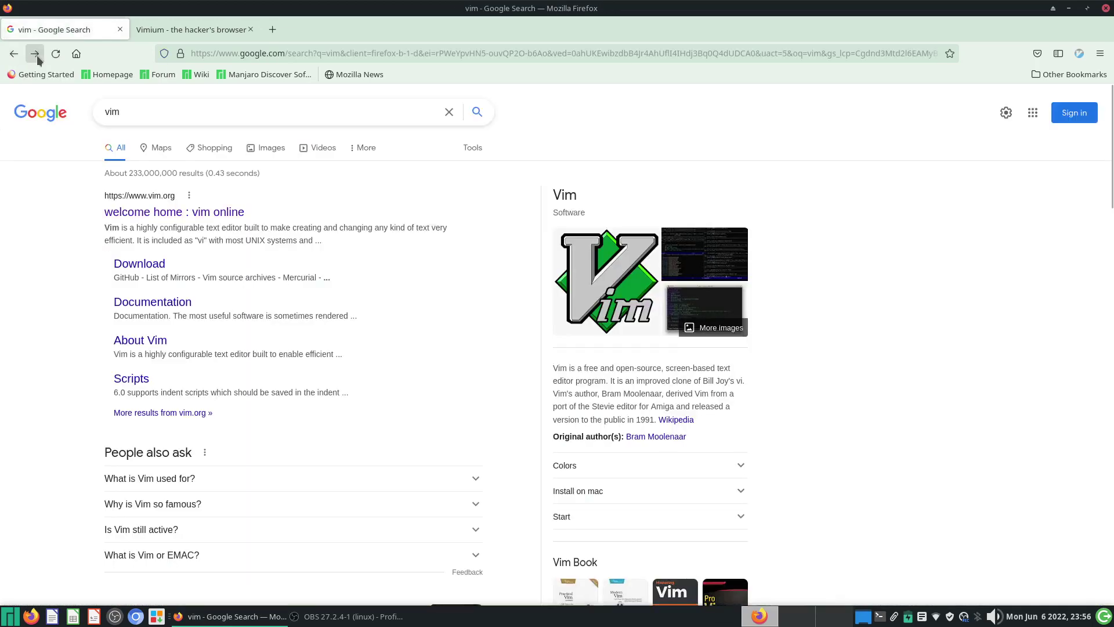
{"action": "left_click", "coordinate": [14, 54]}
{"action": "left_click", "coordinate": [14, 54]}
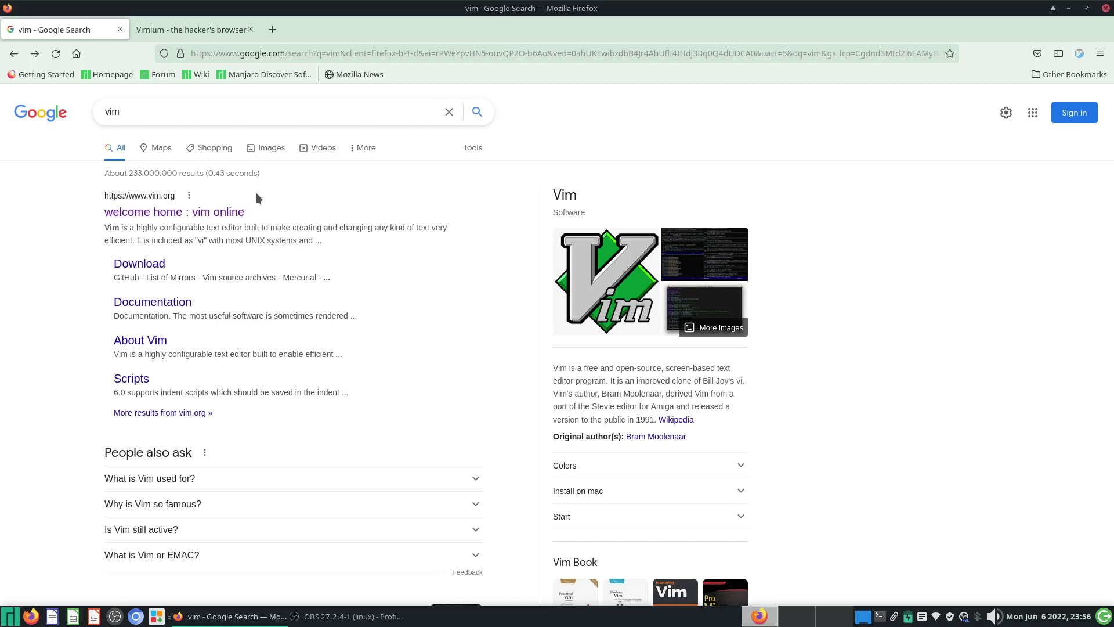
Move back and forward through the tab's history with Vimium's history commands, ending on the "vim" search results.
{"action": "key", "text": "shift+l"}
{"action": "key", "text": "shift+h"}
{"action": "key", "text": "shift+l"}
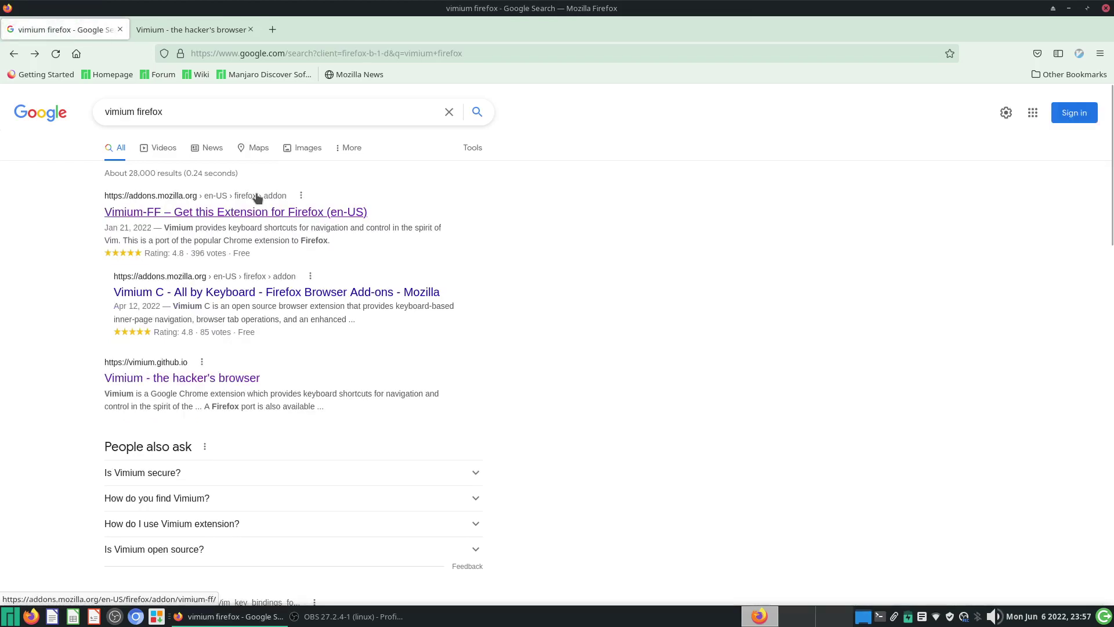
{"action": "key", "text": "shift+h"}
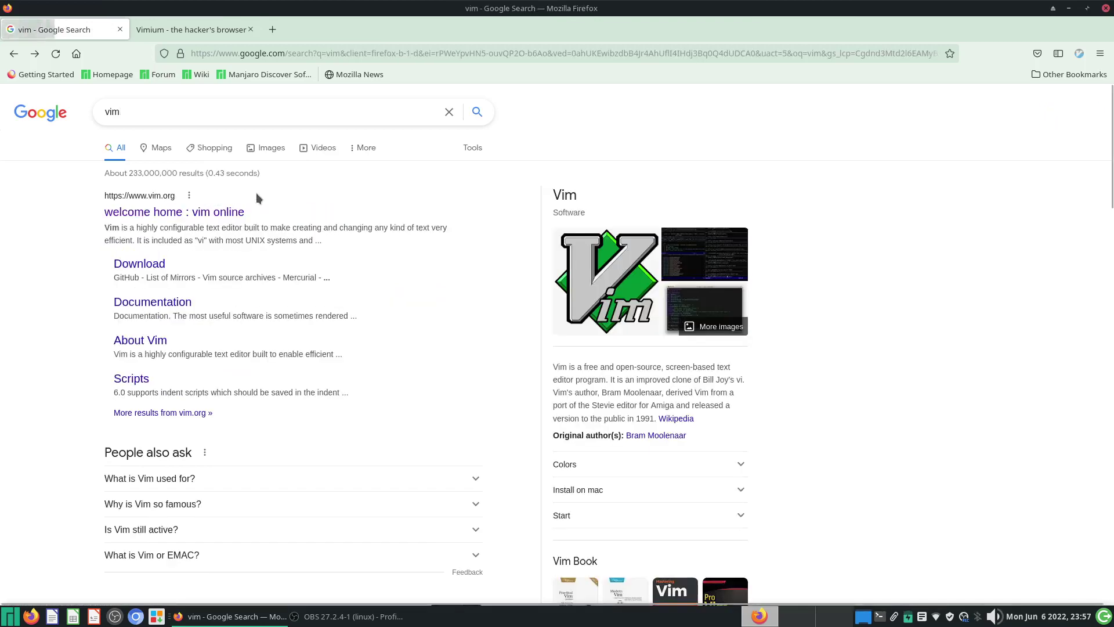
Reopen the vim.org result through its link hint, then return to the "vim" search results with Vimium's history commands.
{"action": "key", "text": "f"}
{"action": "key", "text": "s"}
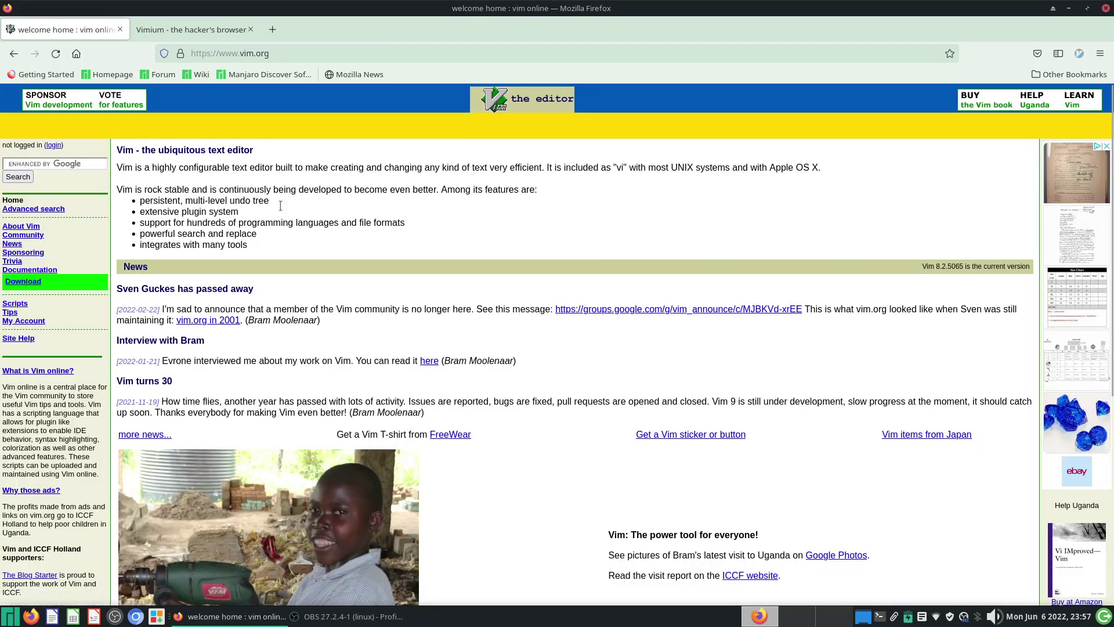
{"action": "key", "text": "shift+h"}
{"action": "key", "text": "shift+h"}
{"action": "key", "text": "shift+h"}
{"action": "key", "text": "shift+l"}
{"action": "key", "text": "shift+l"}
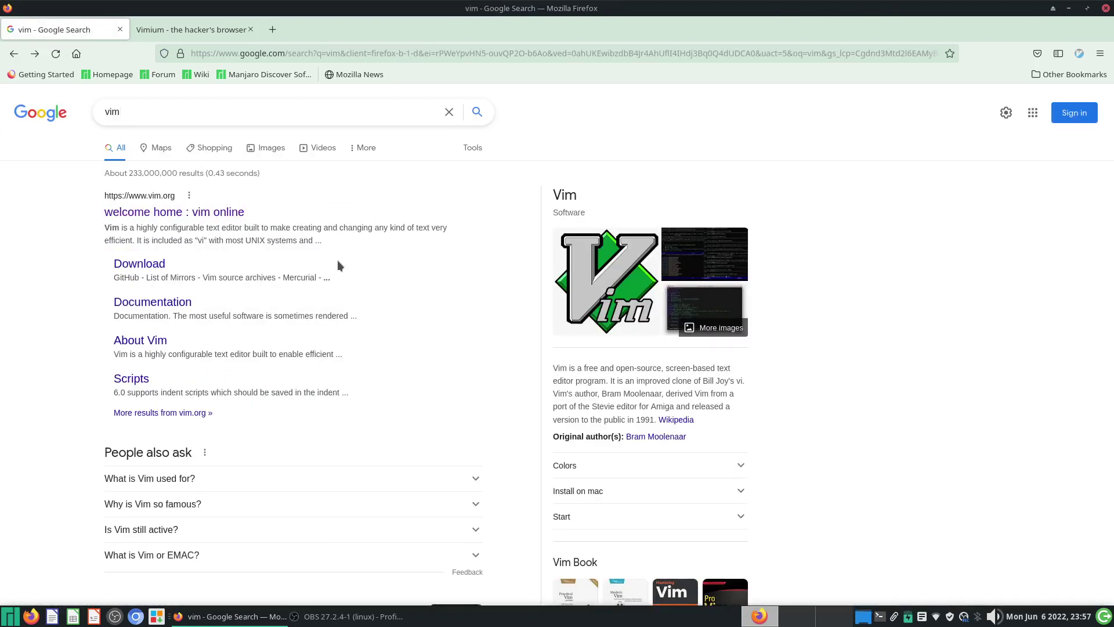
Try Vimium's down and up scrolling on the "vim" results, then view the Wikipedia and Vim Book sections.
{"action": "key", "text": "j"}
{"action": "key", "text": "j"}
{"action": "key", "text": "k"}
{"action": "key", "text": "k"}
{"action": "scroll", "coordinate": [997, 353], "scroll_direction": "down", "scroll_amount": 5}
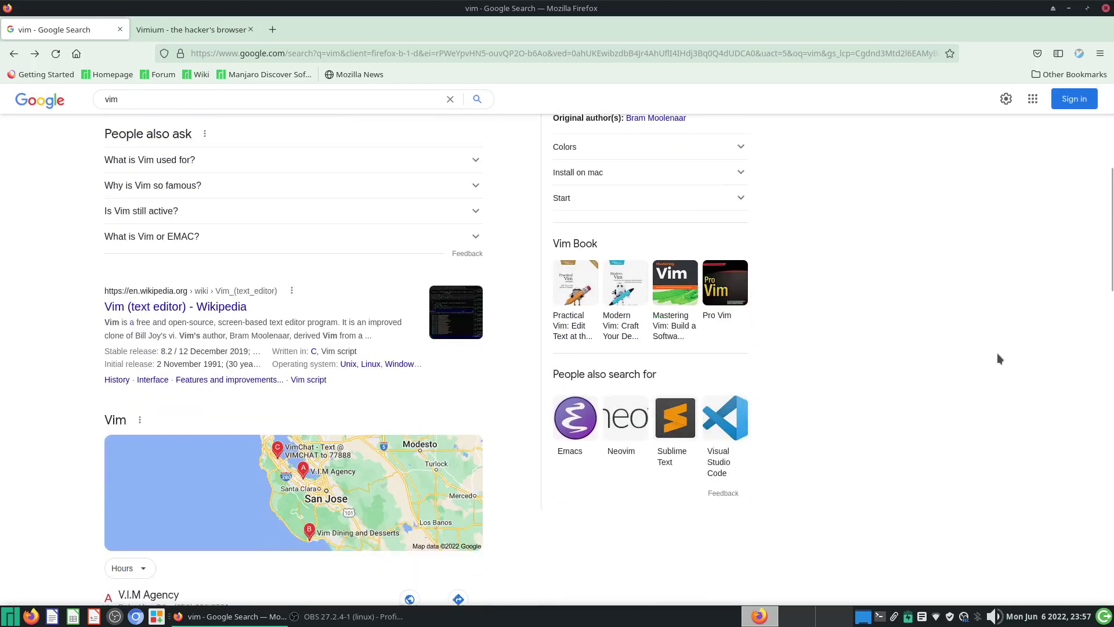
Move back and forward through the tab's history with Vimium's history commands, ending on the "vimium firefox" search results.
{"action": "scroll", "coordinate": [997, 353], "scroll_direction": "up", "scroll_amount": 4}
{"action": "scroll", "coordinate": [997, 353], "scroll_direction": "up", "scroll_amount": 1}
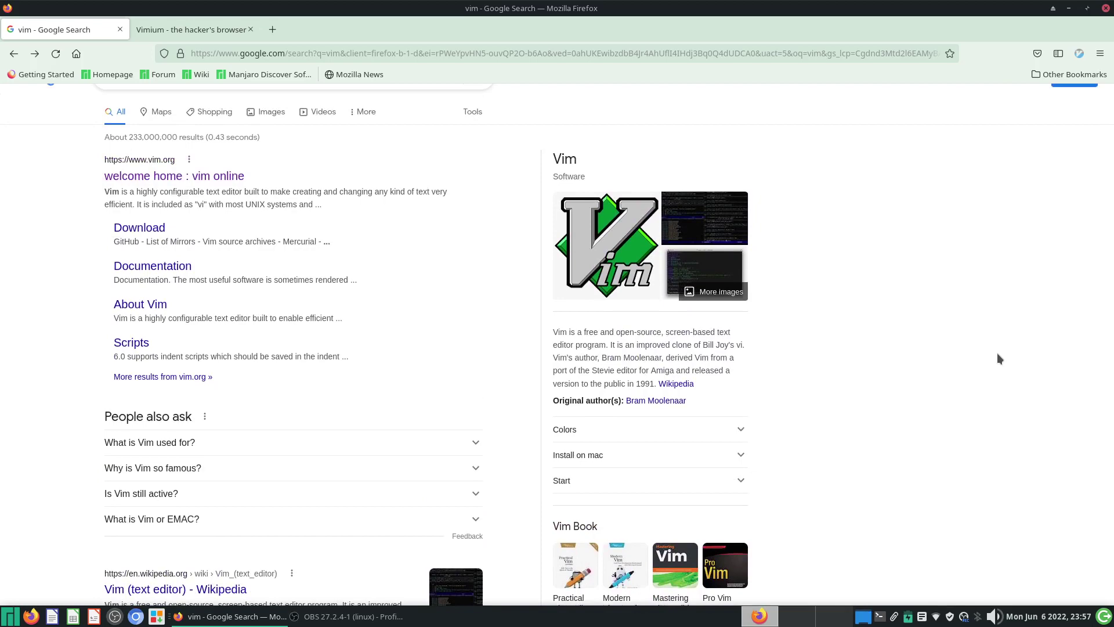
{"action": "key", "text": "shift+h"}
{"action": "key", "text": "shift+l"}
{"action": "key", "text": "shift+l"}
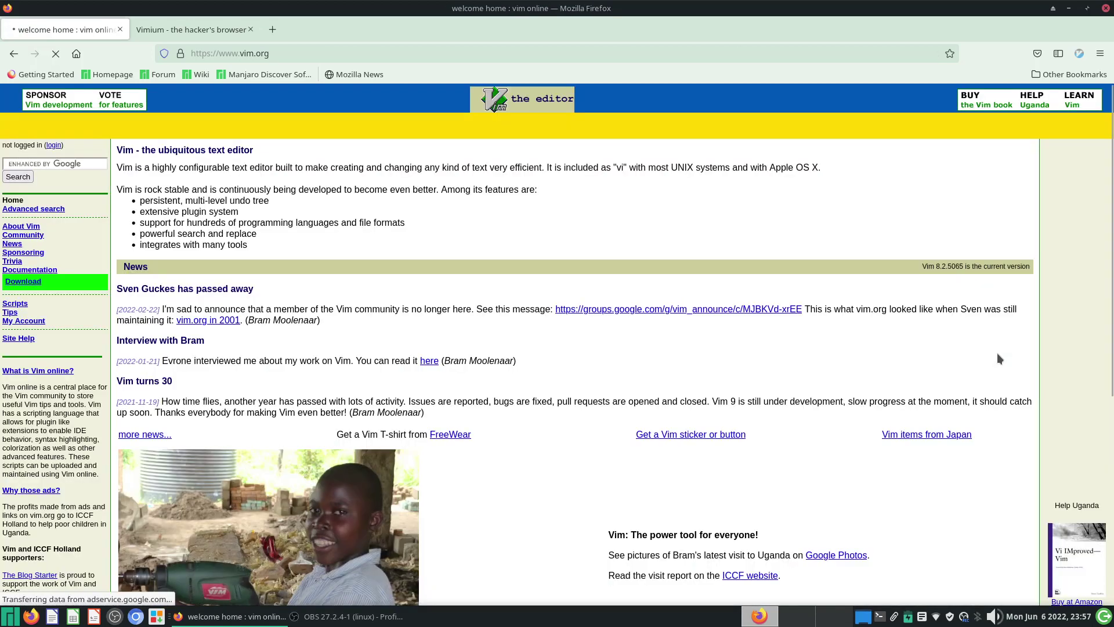
{"action": "key", "text": "shift+h"}
{"action": "key", "text": "shift+h"}
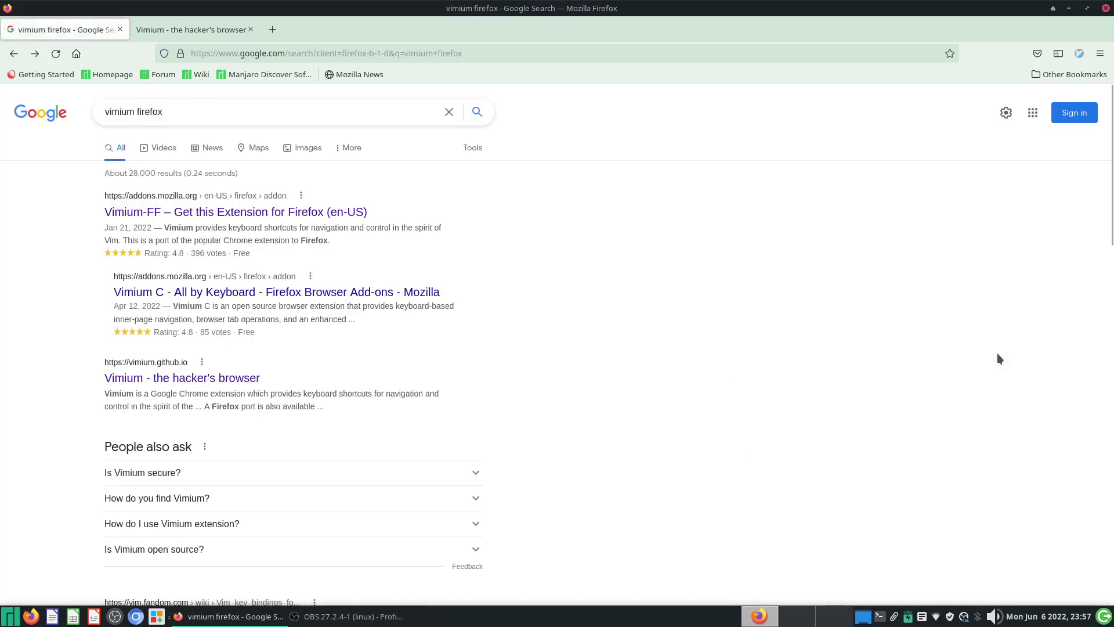
{"action": "key", "text": "shift+l"}
{"action": "key", "text": "shift+l"}
{"action": "key", "text": "shift+h"}
{"action": "key", "text": "shift+h"}
Open the Vimium C add-on result through its link hint and check Vimium's status message on that page.
{"action": "type", "text": "f"}
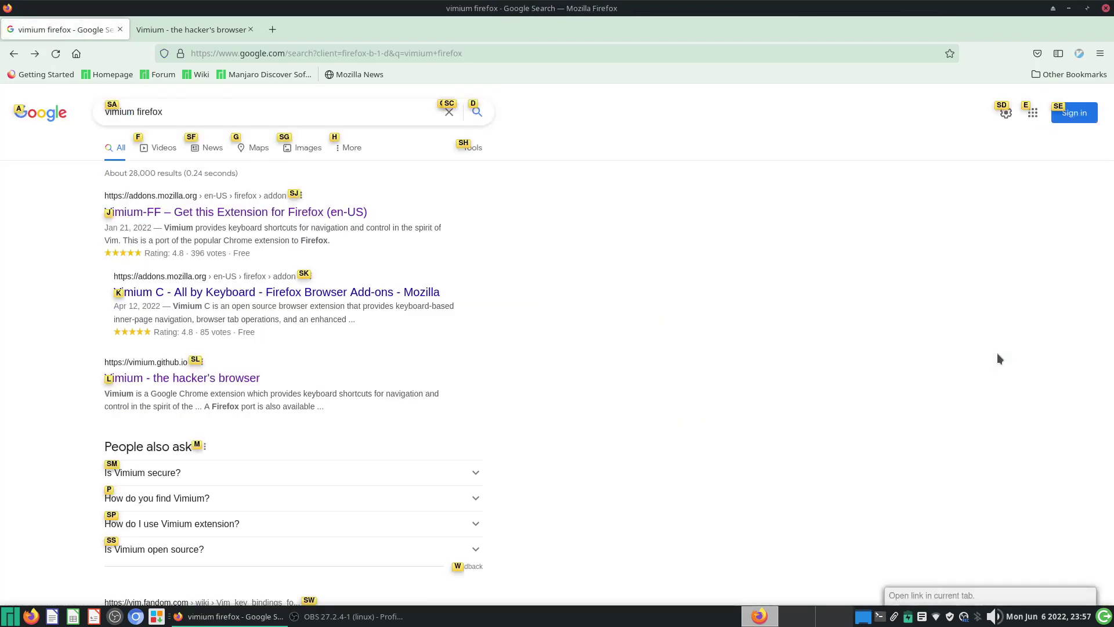
{"action": "type", "text": "sd"}
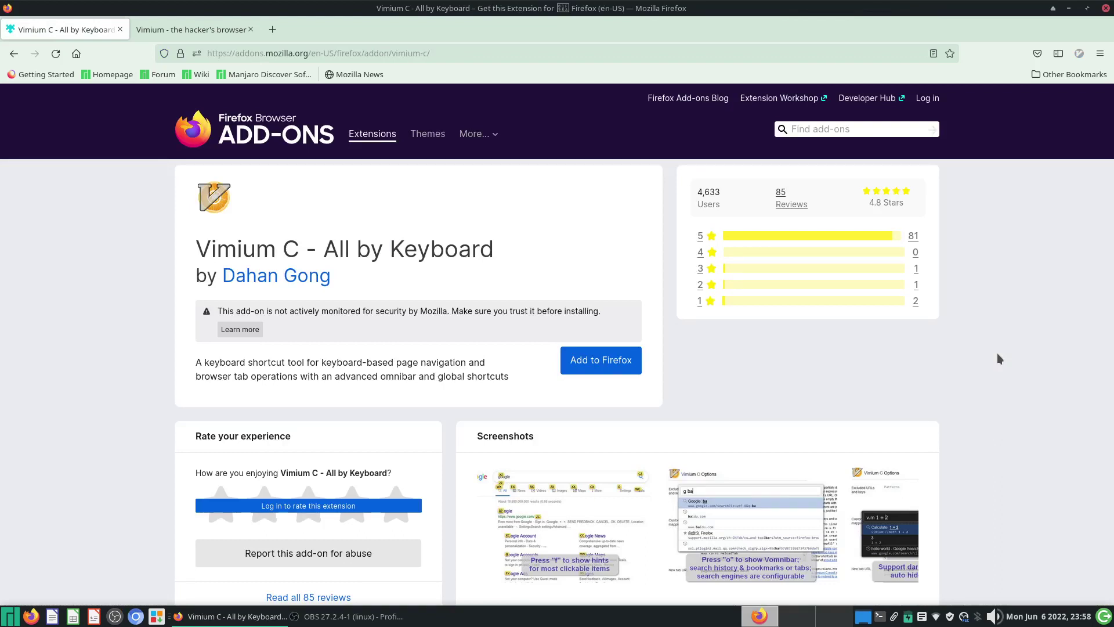
{"action": "left_click", "coordinate": [1077, 55]}
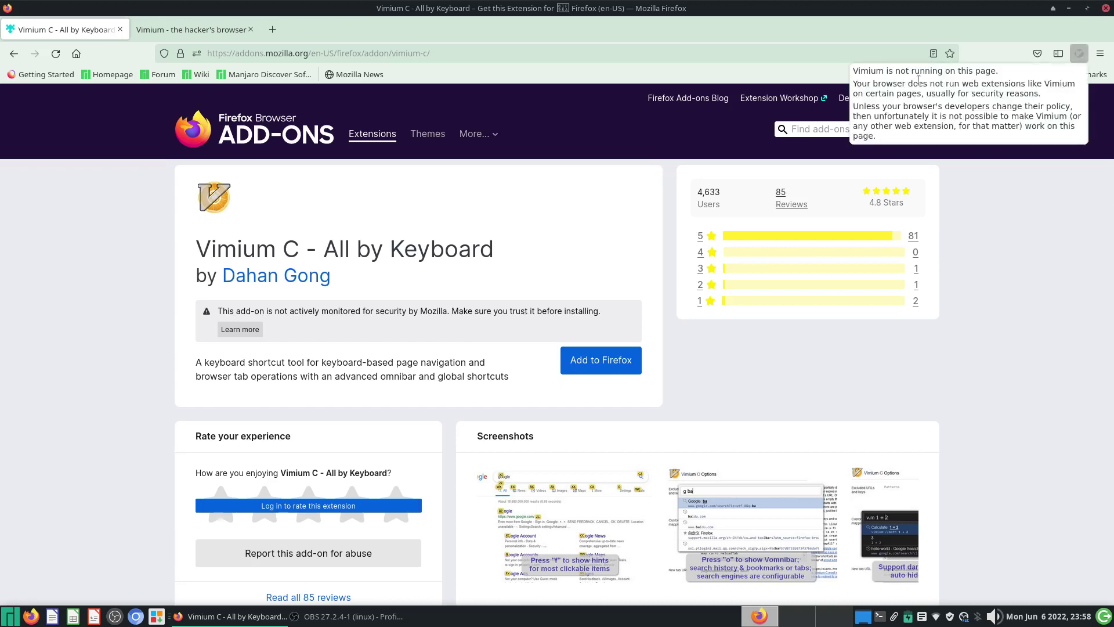
{"action": "left_click_drag", "start_coordinate": [918, 81], "coordinate": [888, 172]}
{"action": "left_click", "coordinate": [993, 223]}
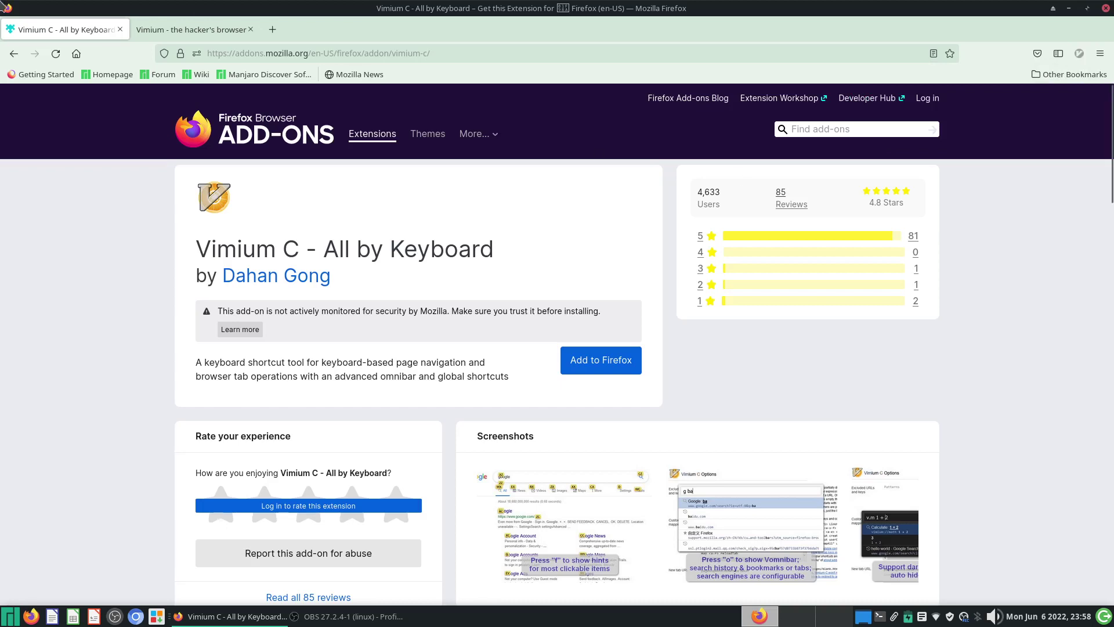
Return to the "vimium firefox" results and search Google for "youtube" through the search box's link hint.
{"action": "left_click", "coordinate": [13, 53]}
{"action": "key", "text": "f"}
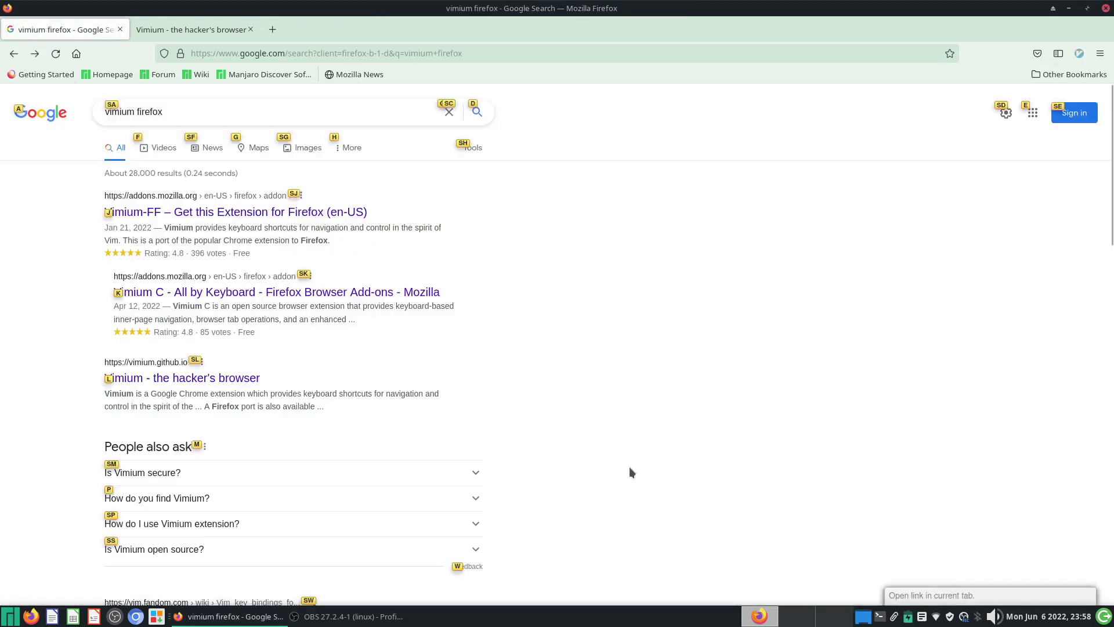
{"action": "type", "text": "syoutube"}
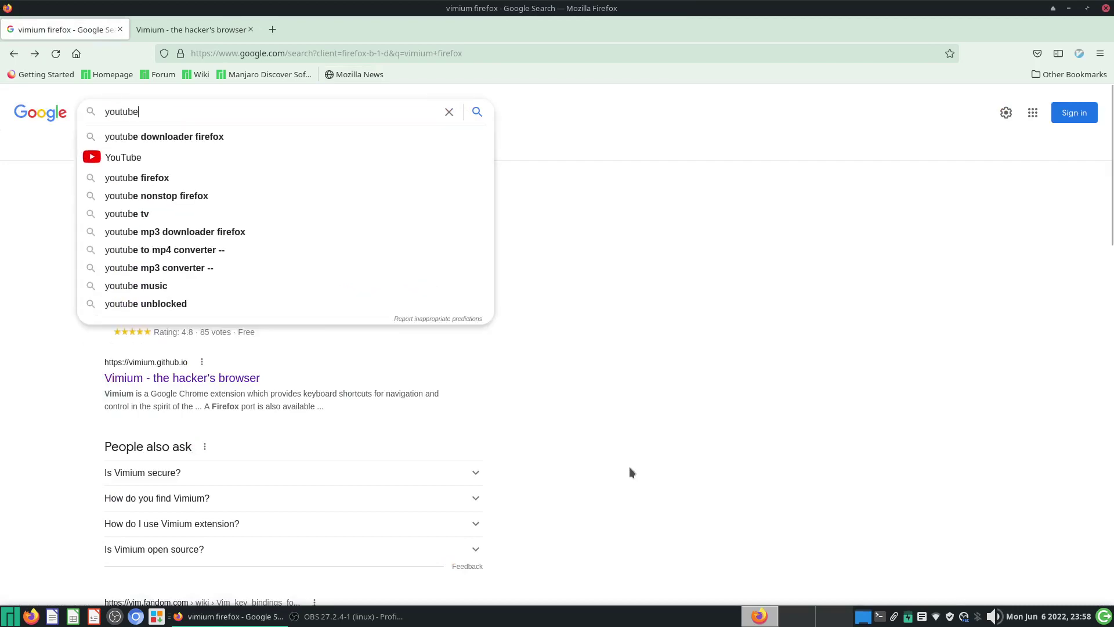
{"action": "key", "text": "Return"}
Open the YouTube result through its link hint, then open YouTube's sign-in page the same way.
{"action": "key", "text": "f"}
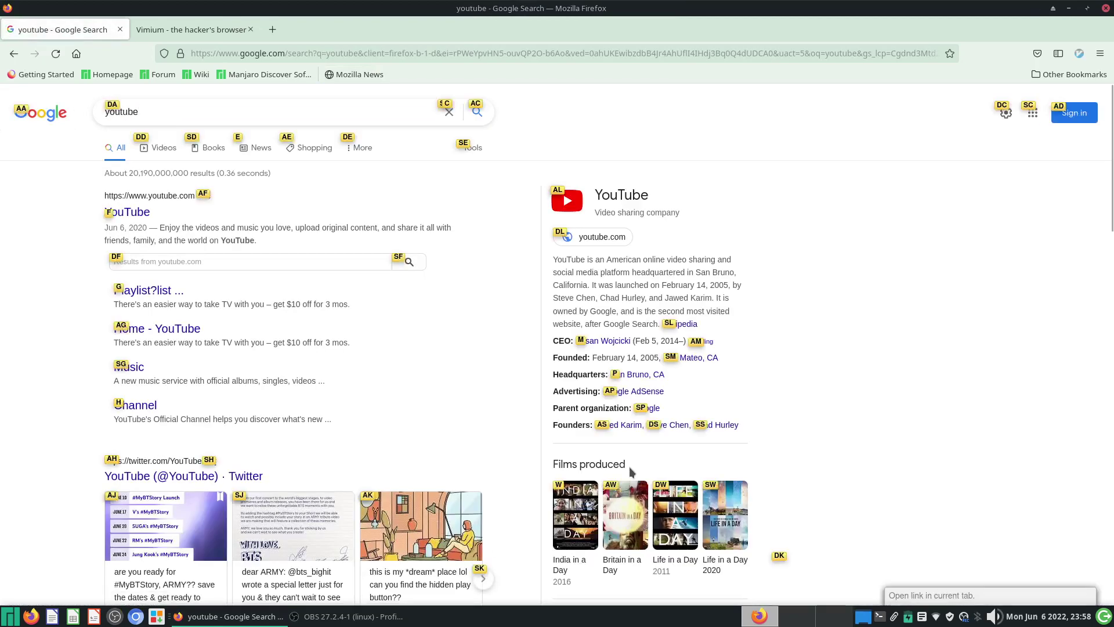
{"action": "key", "text": "a"}
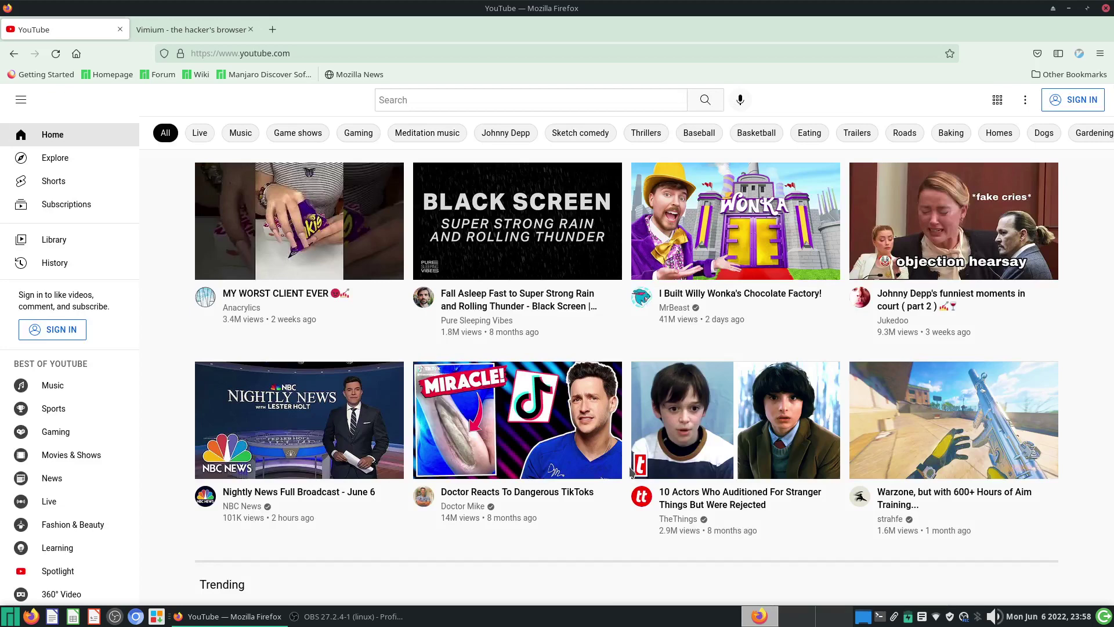
{"action": "key", "text": "f"}
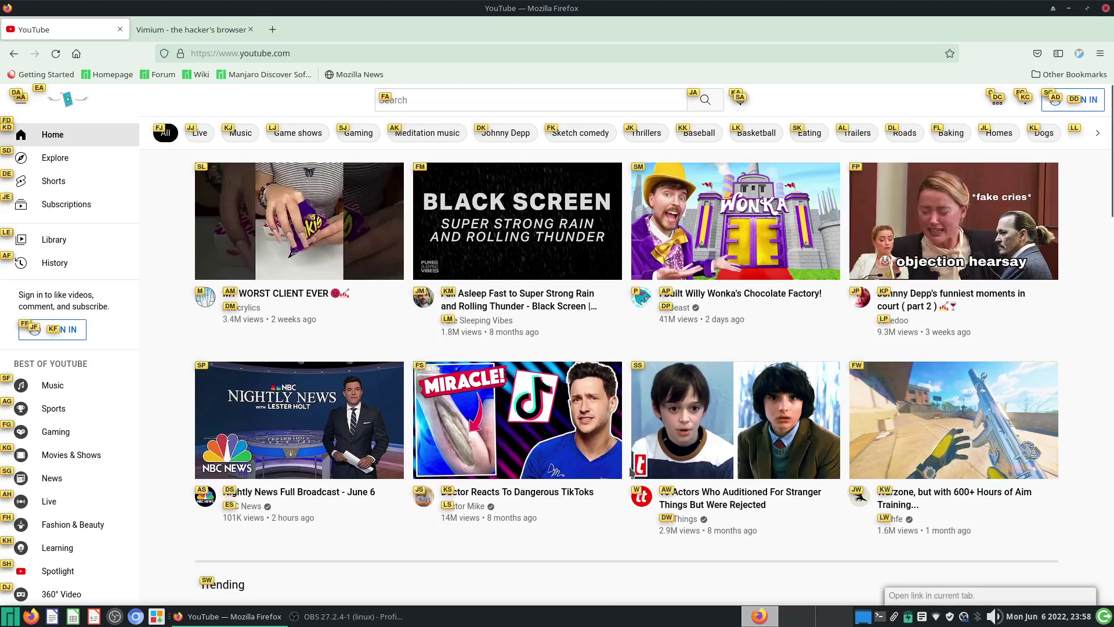
{"action": "key", "text": "k"}
{"action": "key", "text": "f"}
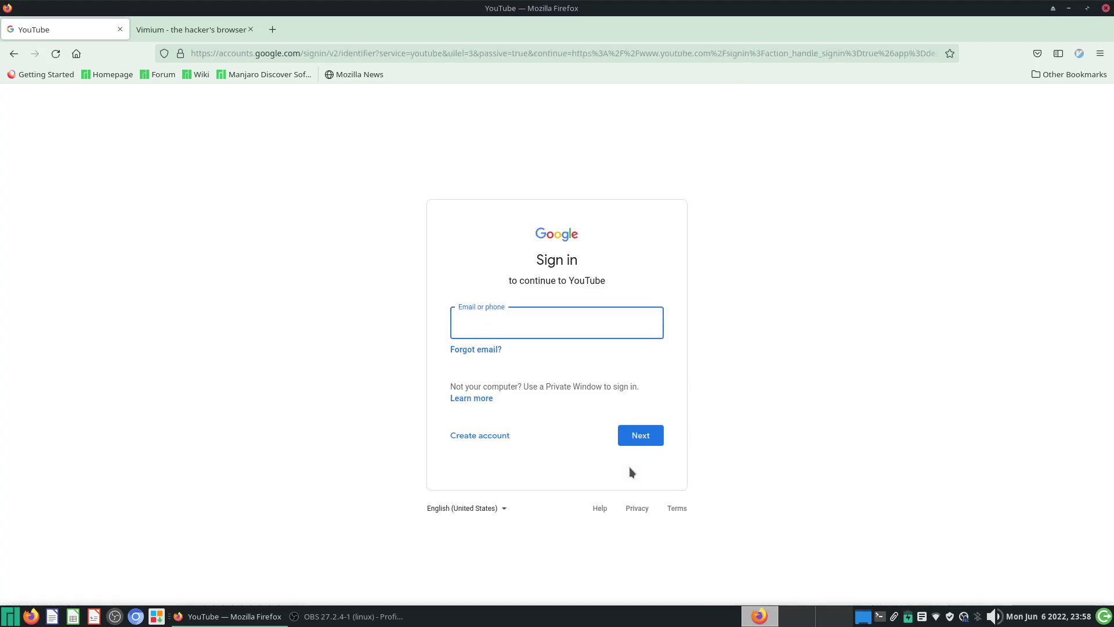
Leave the sign-in page's email field and go back to the "youtube" search results with Vimium's history command.
{"action": "type", "text": "HH"}
{"action": "key", "text": "Escape"}
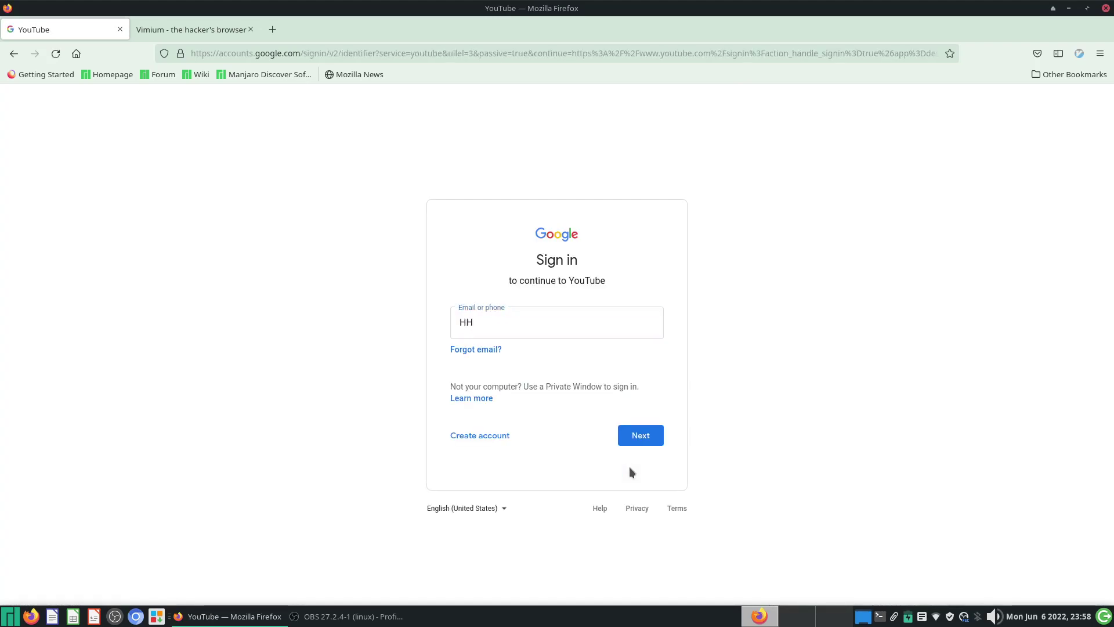
{"action": "key", "text": "shift+h"}
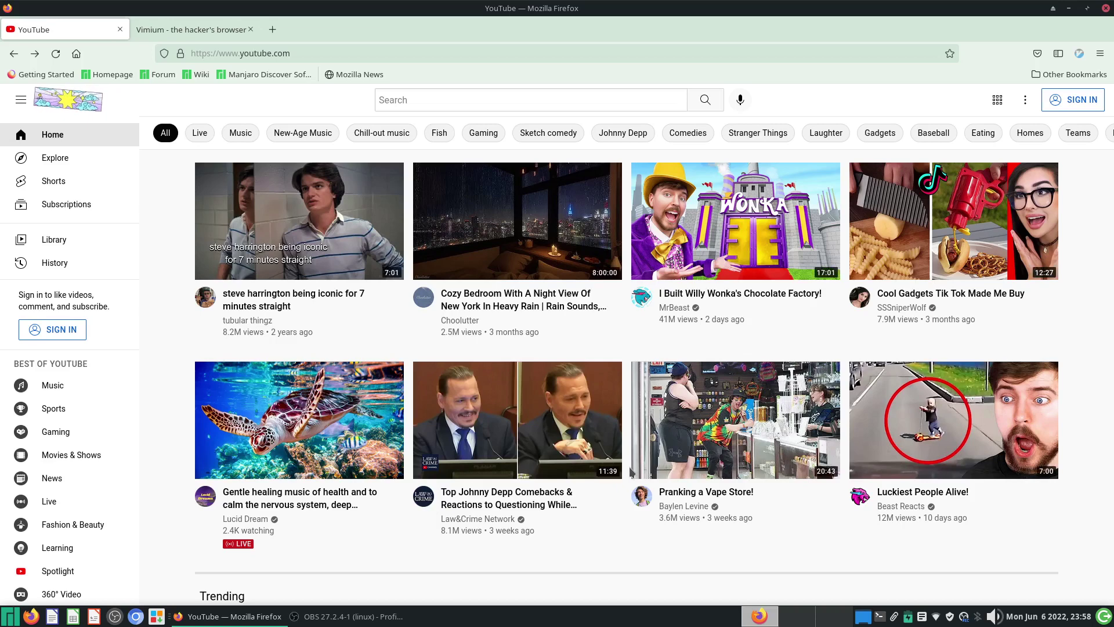
{"action": "key", "text": "shift+h"}
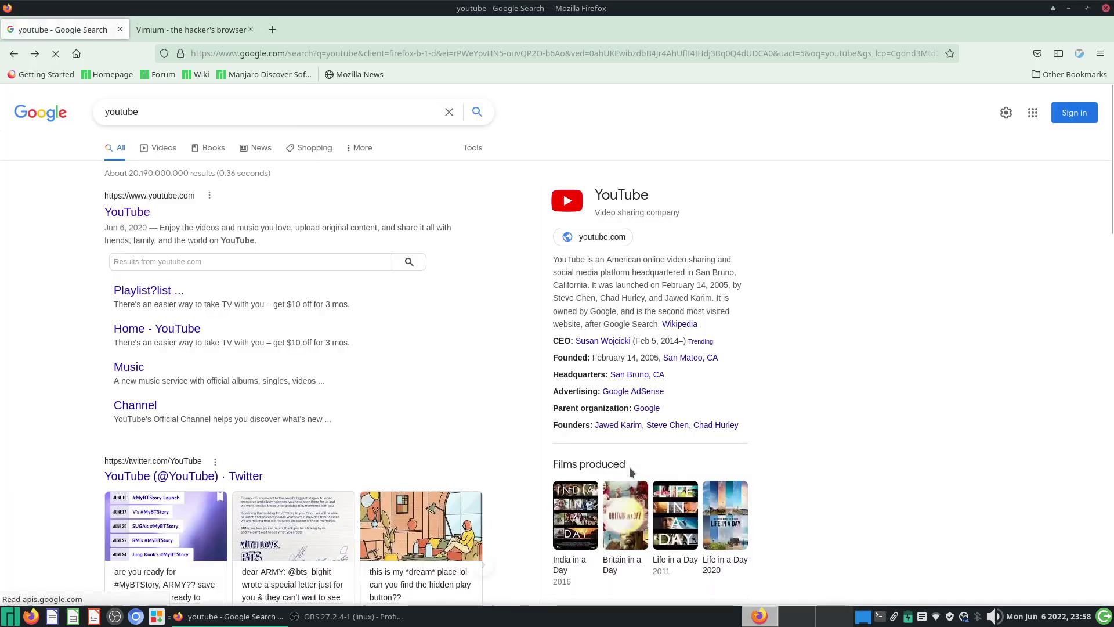
Try Vimium's half-page scrolling down and up on the "youtube" results, then go back to the "vimium firefox" results.
{"action": "key", "text": "d"}
{"action": "key", "text": "d"}
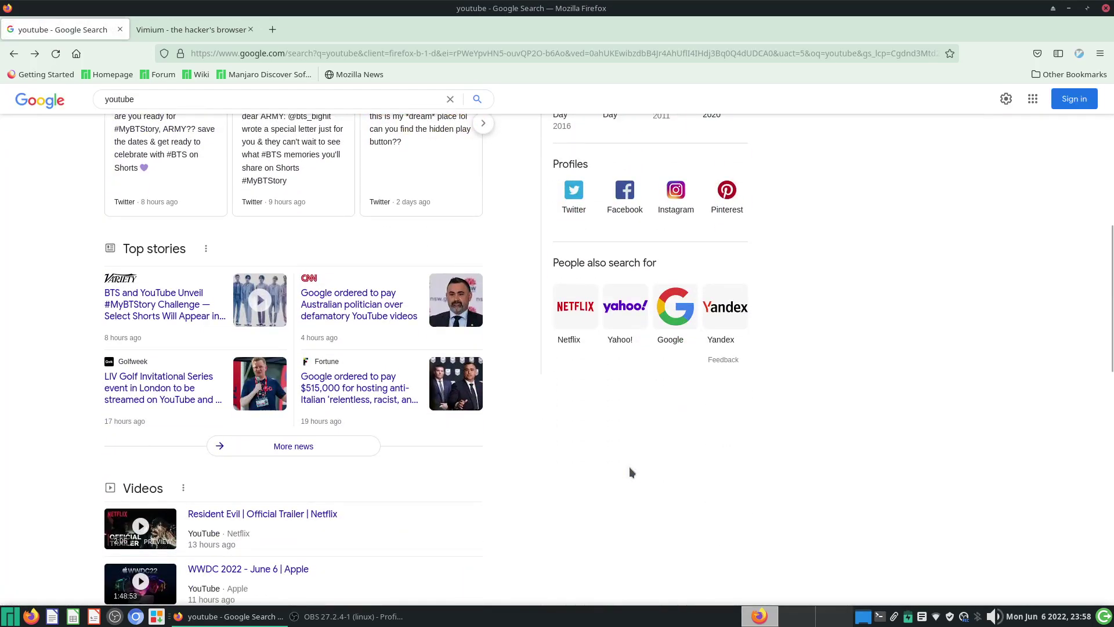
{"action": "key", "text": "u"}
{"action": "key", "text": "shift+h"}
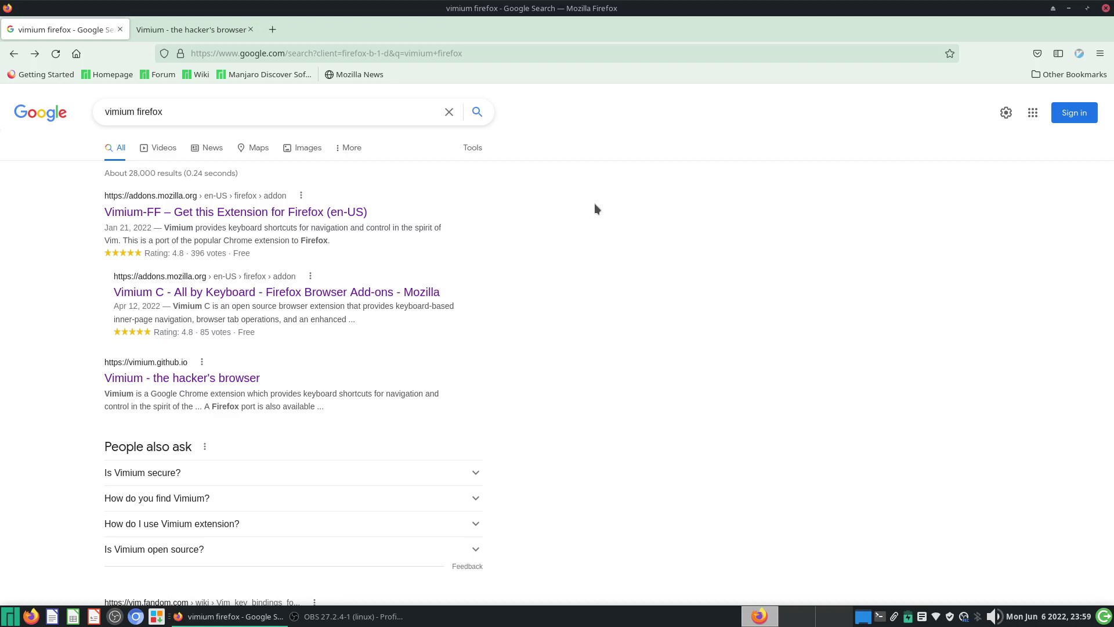
Open the Vimium-FF add-on result through its link hint, then return to the "vimium firefox" results.
{"action": "key", "text": "f"}
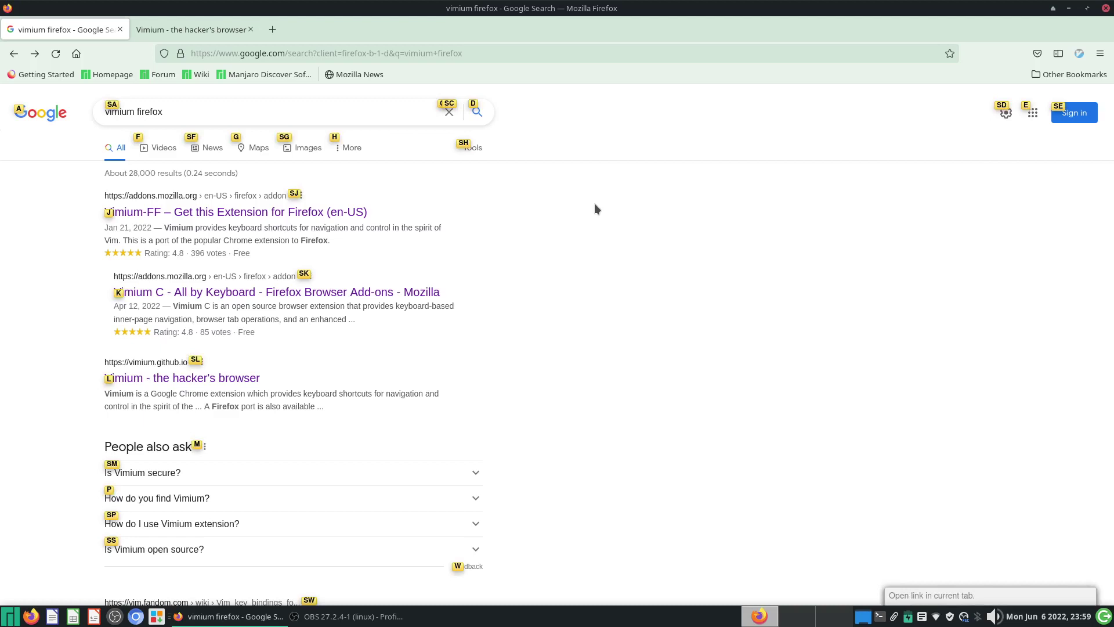
{"action": "key", "text": "j"}
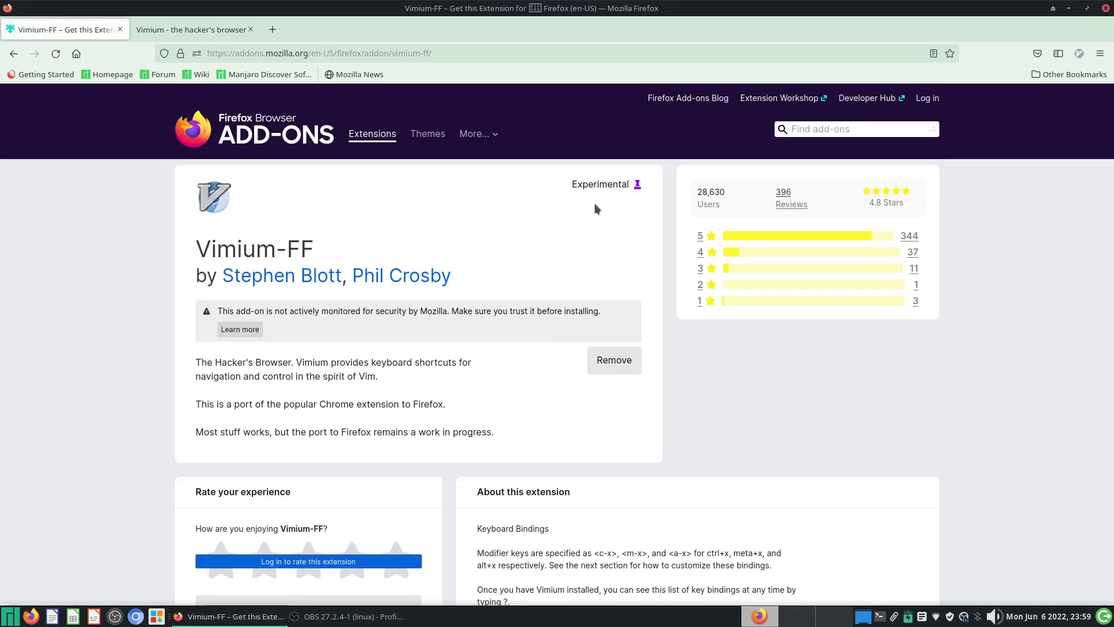
{"action": "key", "text": "shift+h"}
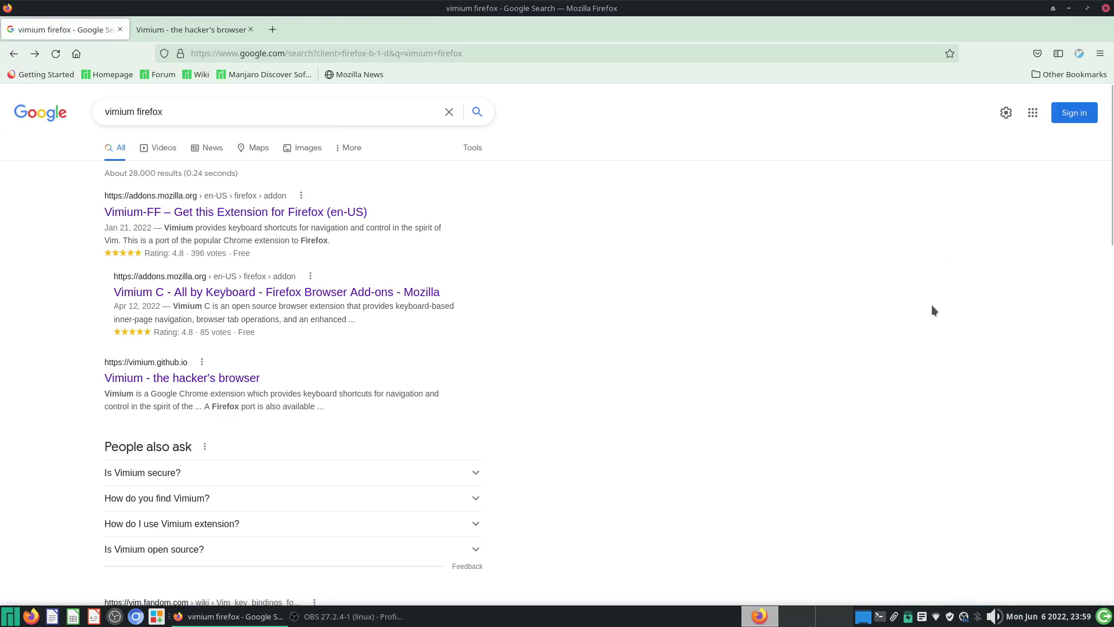
Scroll the "vimium firefox" results down to the Videos section and back up with Vimium's small-step scrolling.
{"action": "key", "text": "j"}
{"action": "key", "text": "j"}
{"action": "key", "text": "j"}
{"action": "key", "text": "j"}
{"action": "key", "text": "j"}
{"action": "key", "text": "j"}
{"action": "key", "text": "j"}
{"action": "key", "text": "j"}
{"action": "key", "text": "j"}
{"action": "key", "text": "j"}
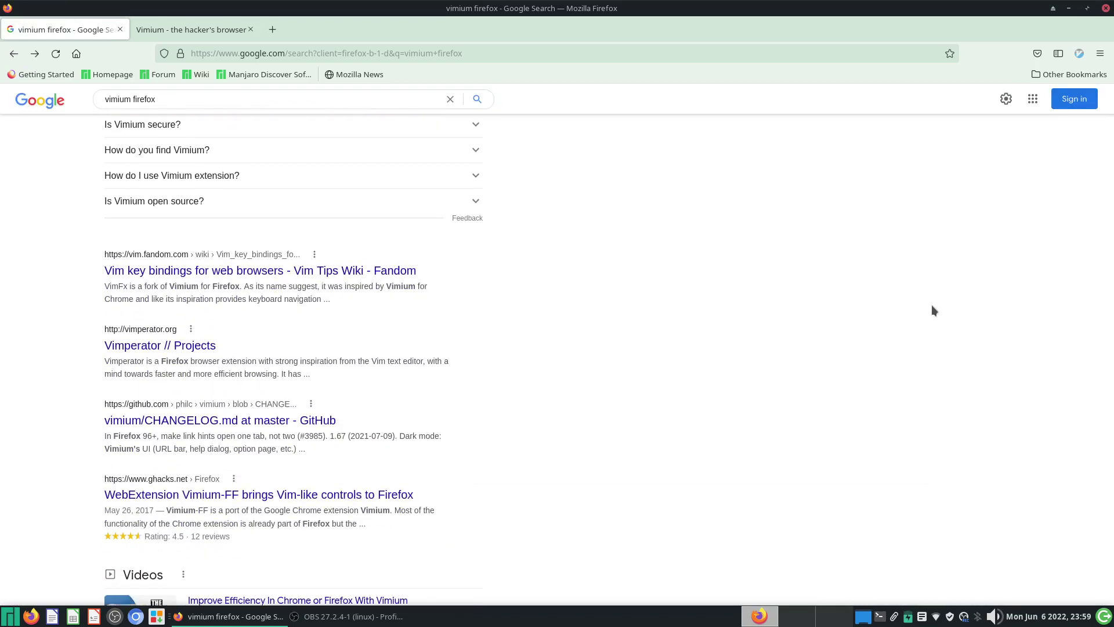
{"action": "key", "text": "k"}
{"action": "key", "text": "k"}
{"action": "key", "text": "k"}
{"action": "key", "text": "k"}
{"action": "key", "text": "k"}
{"action": "key", "text": "k"}
{"action": "key", "text": "k"}
{"action": "key", "text": "k"}
{"action": "key", "text": "k"}
{"action": "key", "text": "k"}
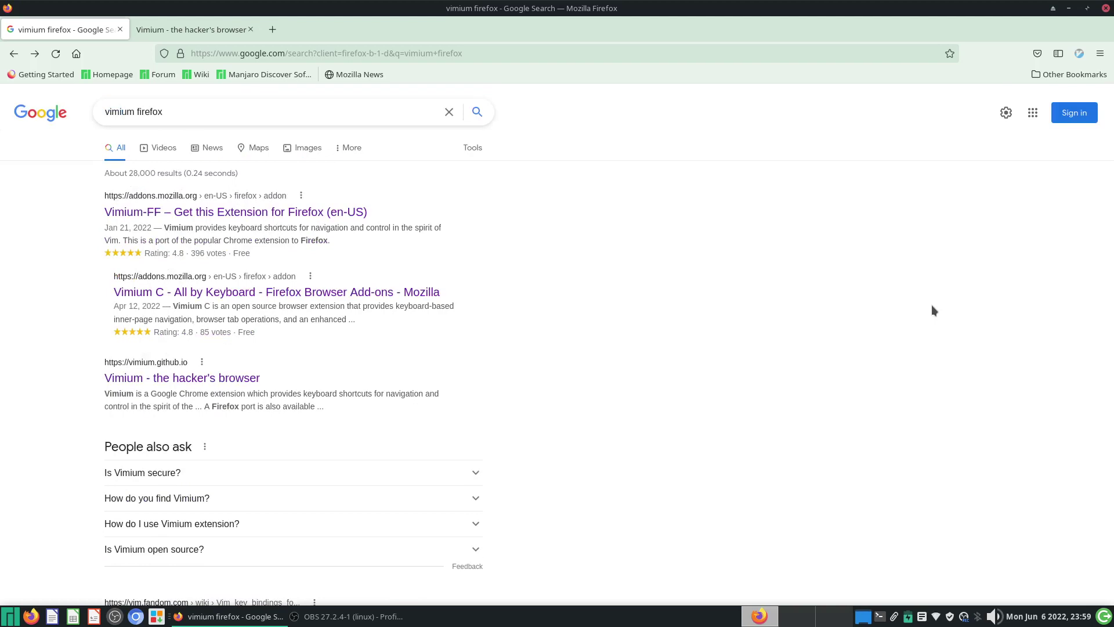
Replace the Google query with "google scholar" through the search box's link hint and run the search.
{"action": "key", "text": "f"}
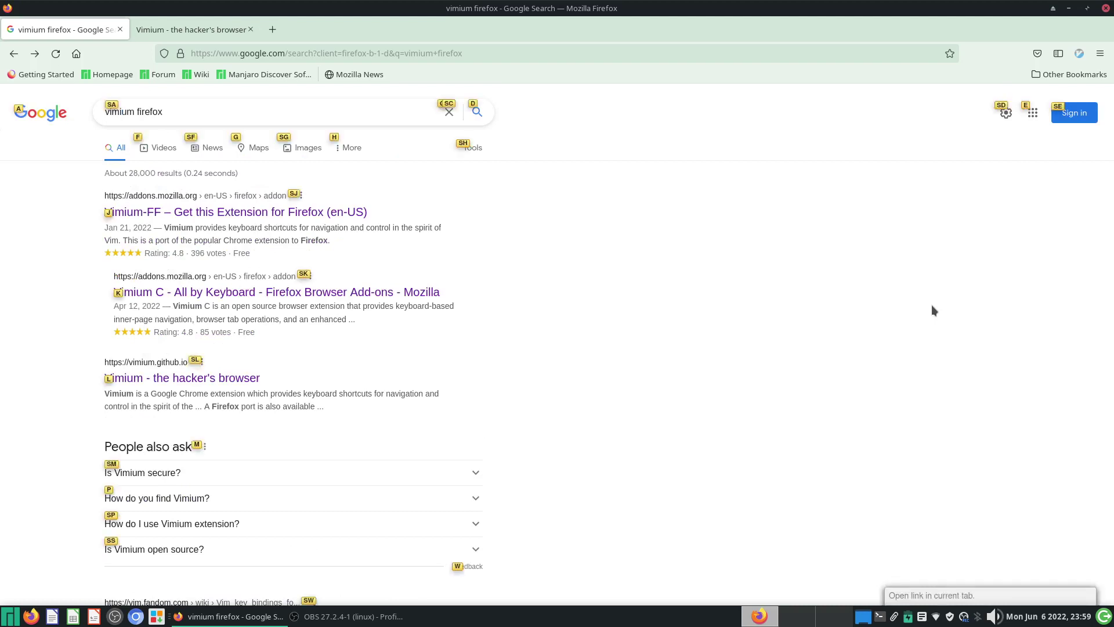
{"action": "key", "text": "s"}
{"action": "key", "text": "a"}
{"action": "key", "text": "ctrl+a"}
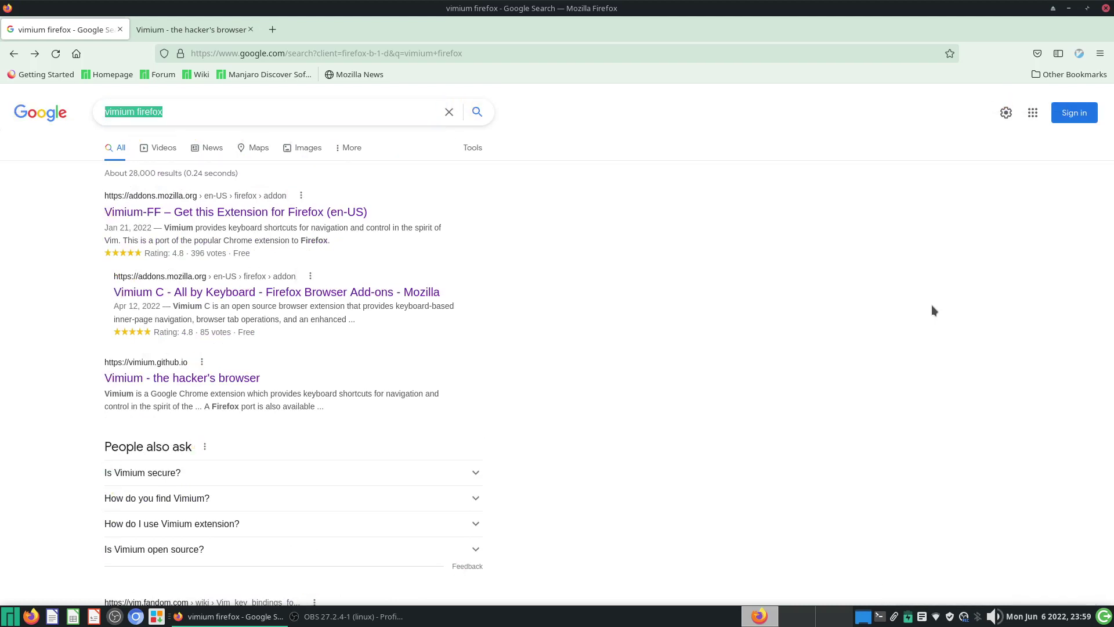
{"action": "type", "text": "google scholar"}
{"action": "key", "text": "Return"}
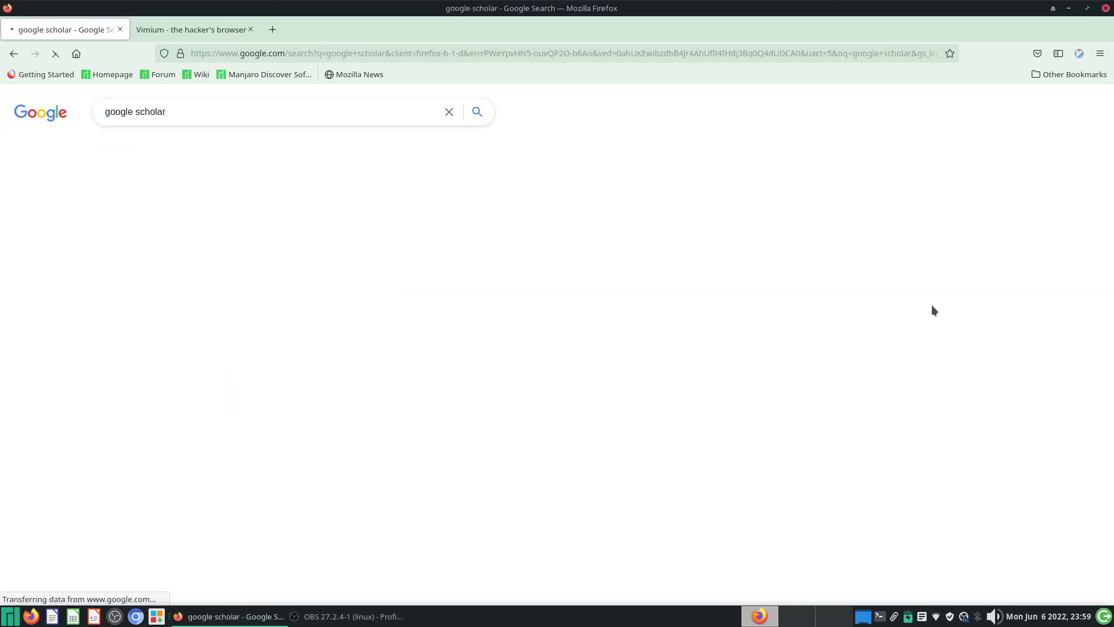
Open the Google Scholar result through its link hint and search Scholar for "vimium".
{"action": "key", "text": "f"}
{"action": "type", "text": "g"}
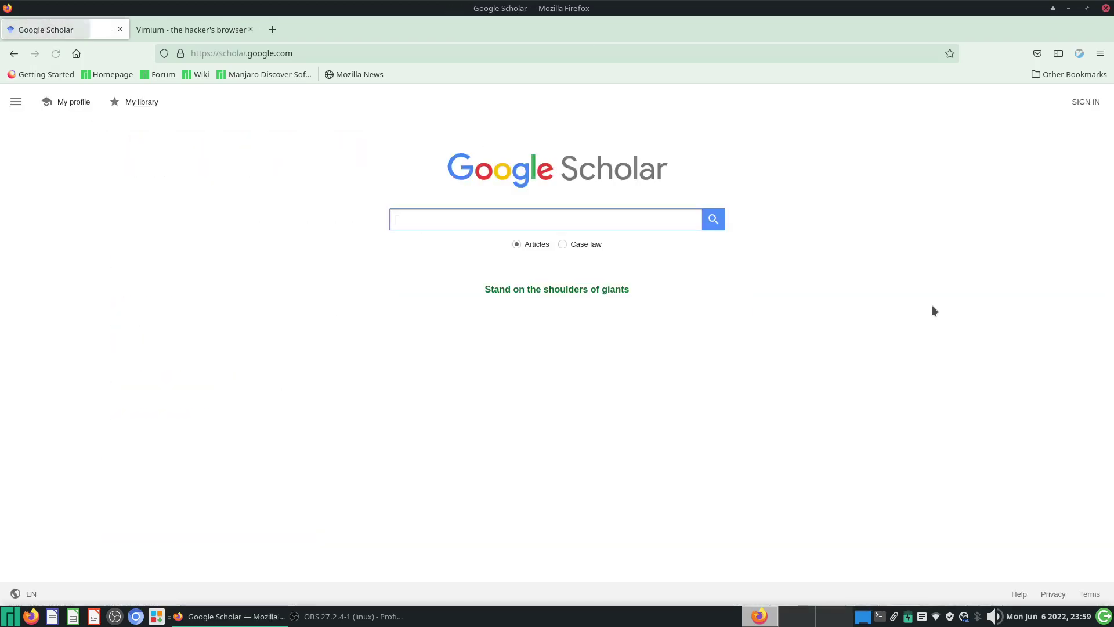
{"action": "type", "text": "vimium"}
{"action": "key", "text": "Return"}
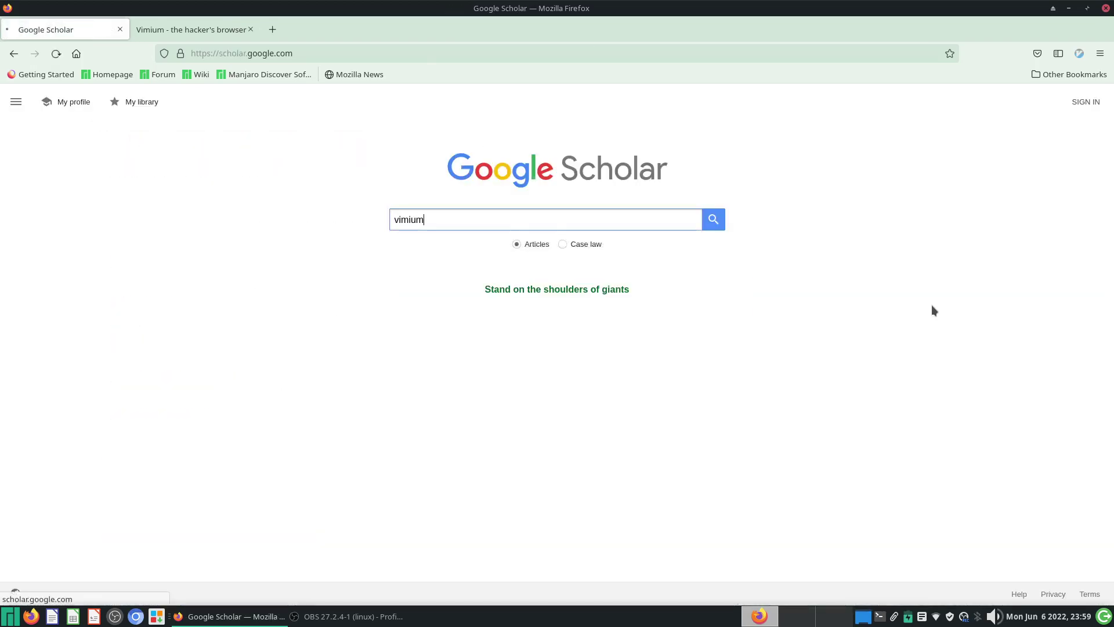
Show and dismiss the link hints on the Scholar results, then use the search box's hint to search for "vim".
{"action": "key", "text": "f"}
{"action": "key", "text": "Escape"}
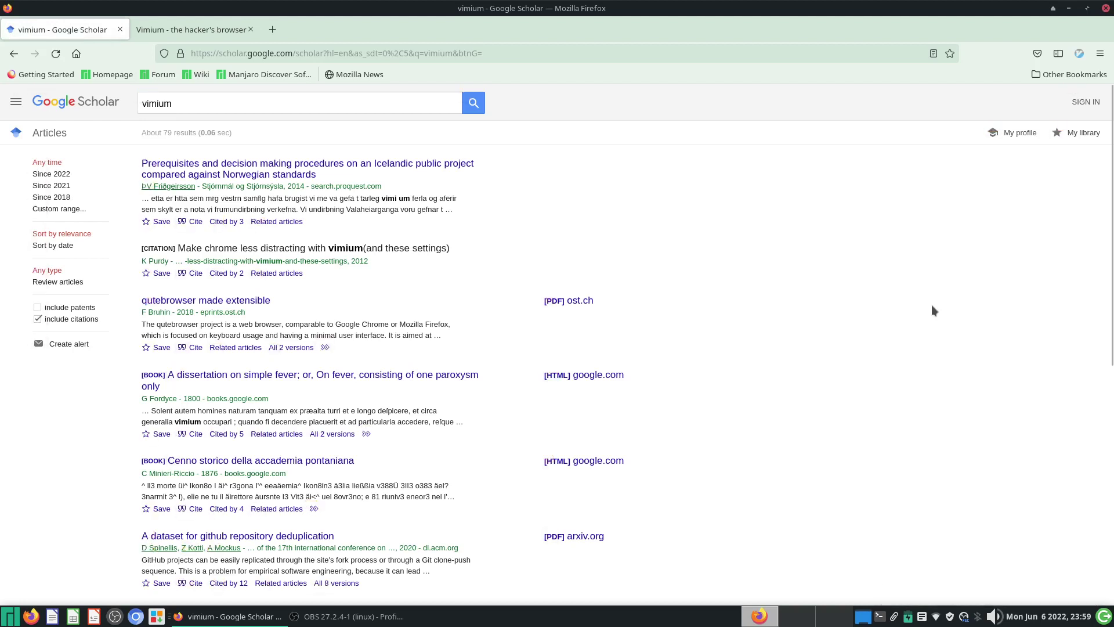
{"action": "key", "text": "f"}
{"action": "key", "text": "Escape"}
{"action": "key", "text": "f"}
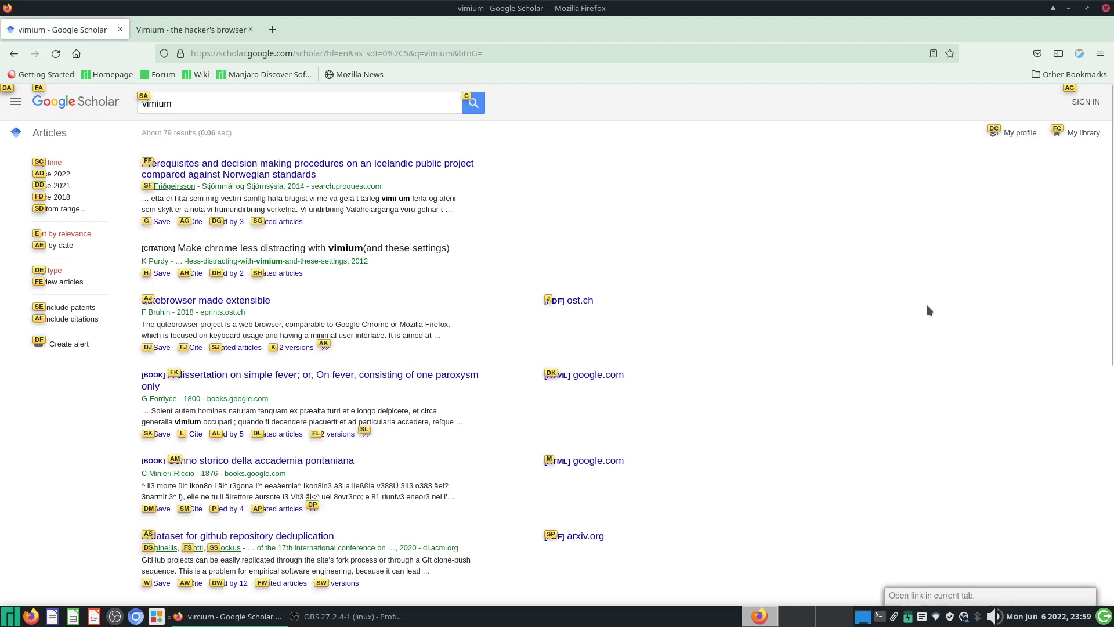
{"action": "key", "text": "f"}
{"action": "key", "text": "a"}
{"action": "key", "text": "ctrl+a"}
{"action": "type", "text": "vim"}
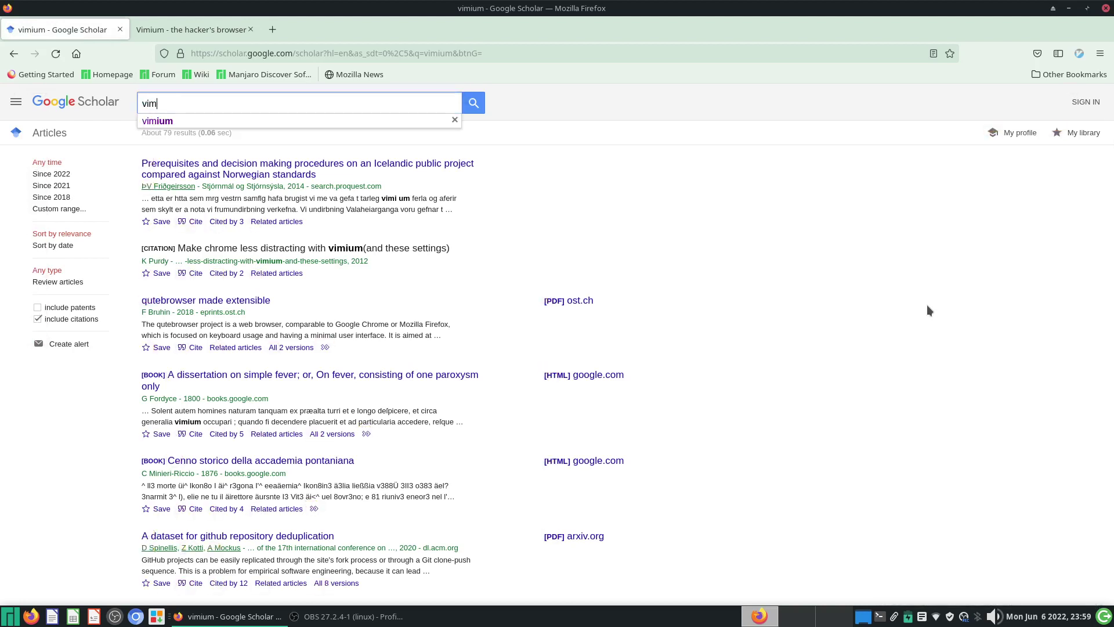
{"action": "key", "text": "Return"}
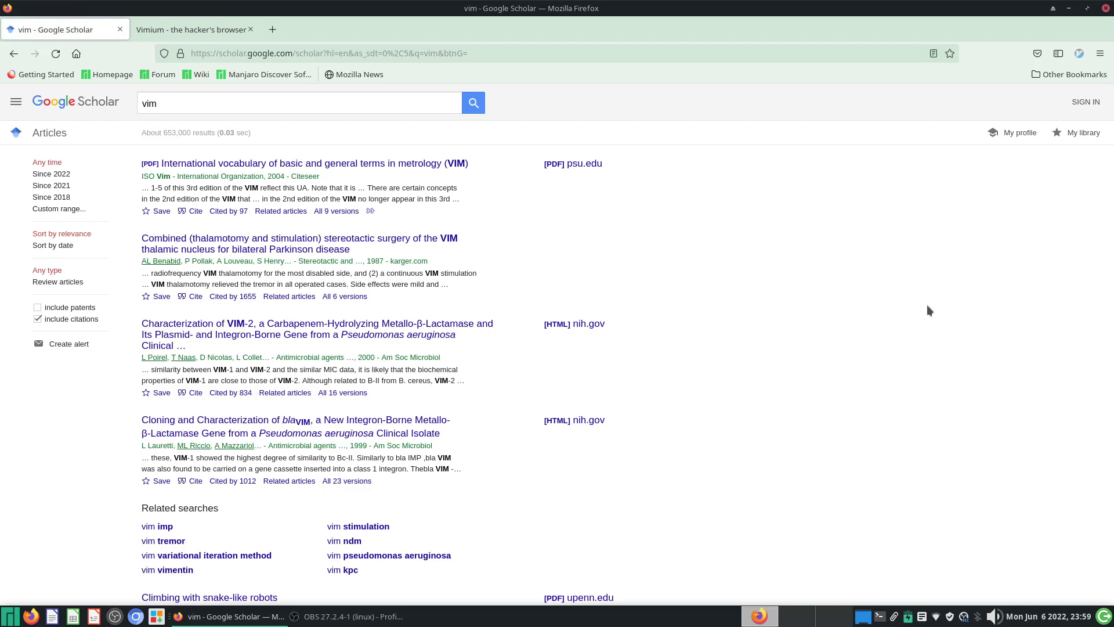
Show and dismiss Vimium's link hints repeatedly on the "vim" Scholar results.
{"action": "key", "text": "f"}
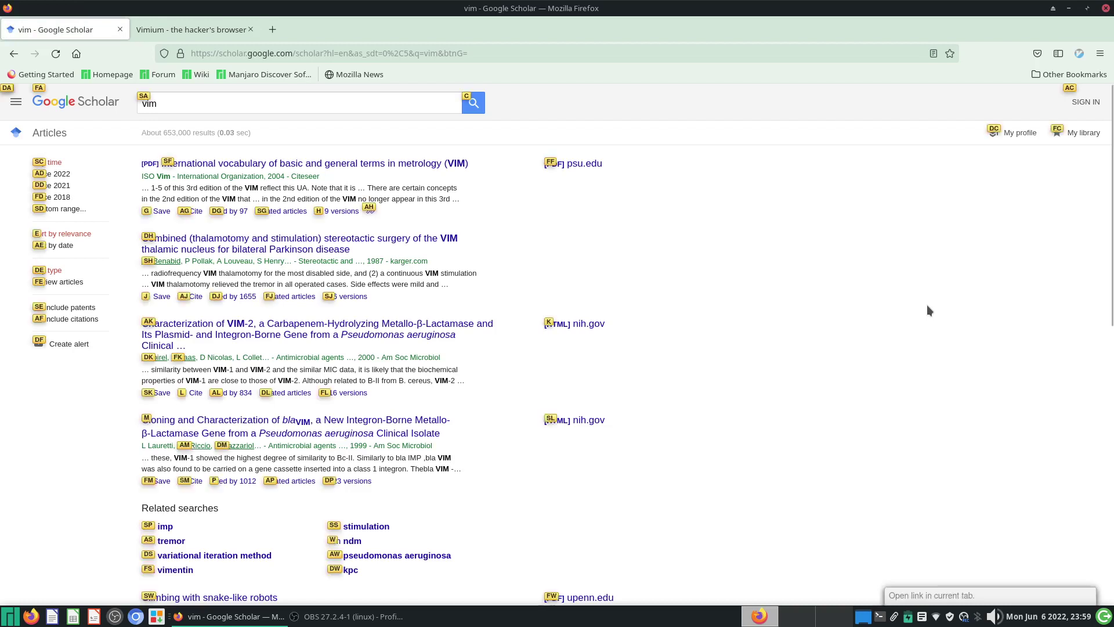
{"action": "key", "text": "Escape"}
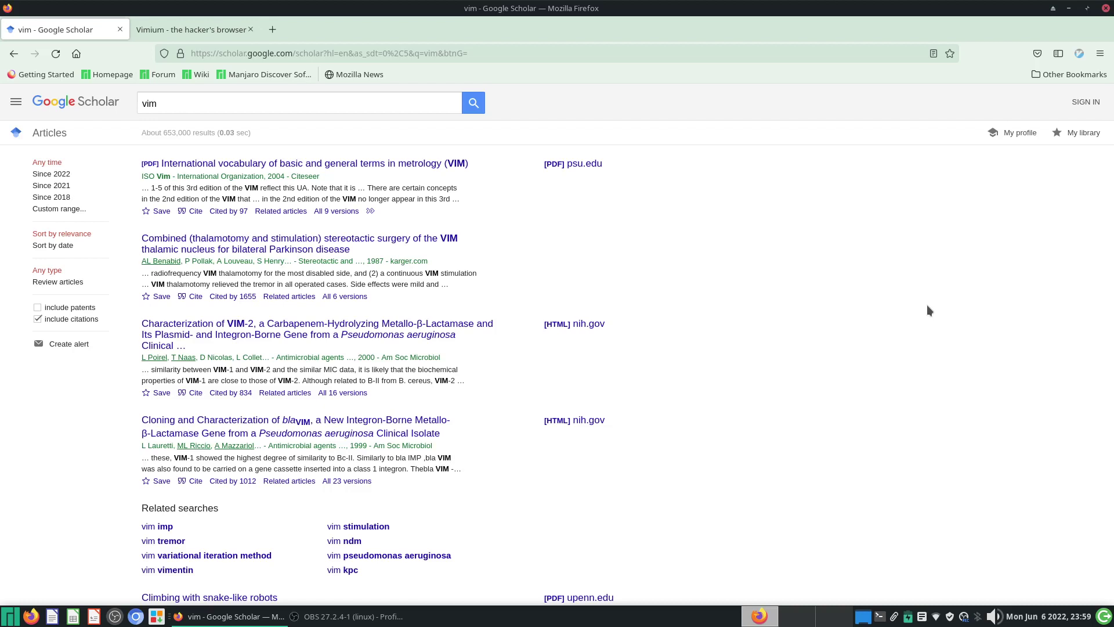
{"action": "key", "text": "f"}
{"action": "key", "text": "Escape"}
{"action": "key", "text": "f"}
{"action": "key", "text": "Escape"}
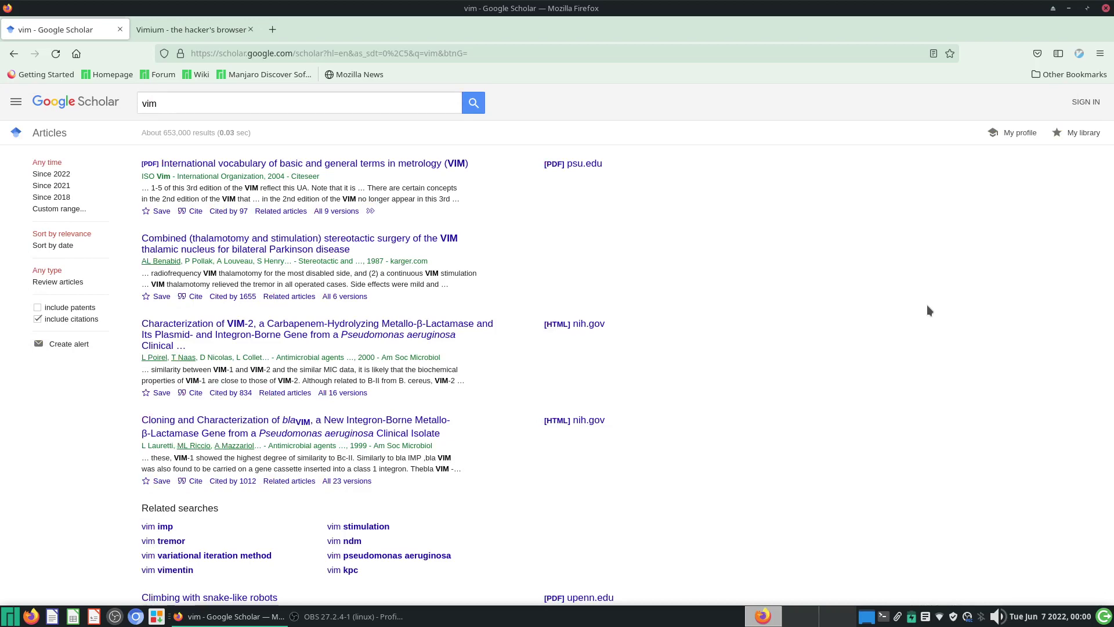
Go back through the history to the Google Scholar home page, enter "HHLLL" in its search box and leave the box.
{"action": "key", "text": "shift+h"}
{"action": "key", "text": "shift+h"}
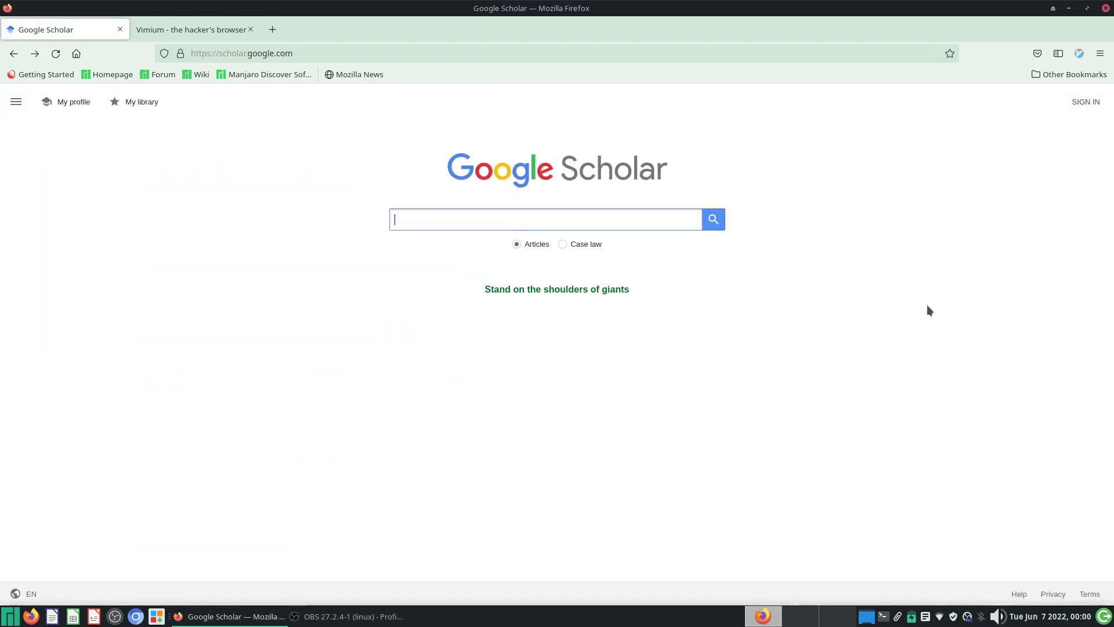
{"action": "type", "text": "HHLLL"}
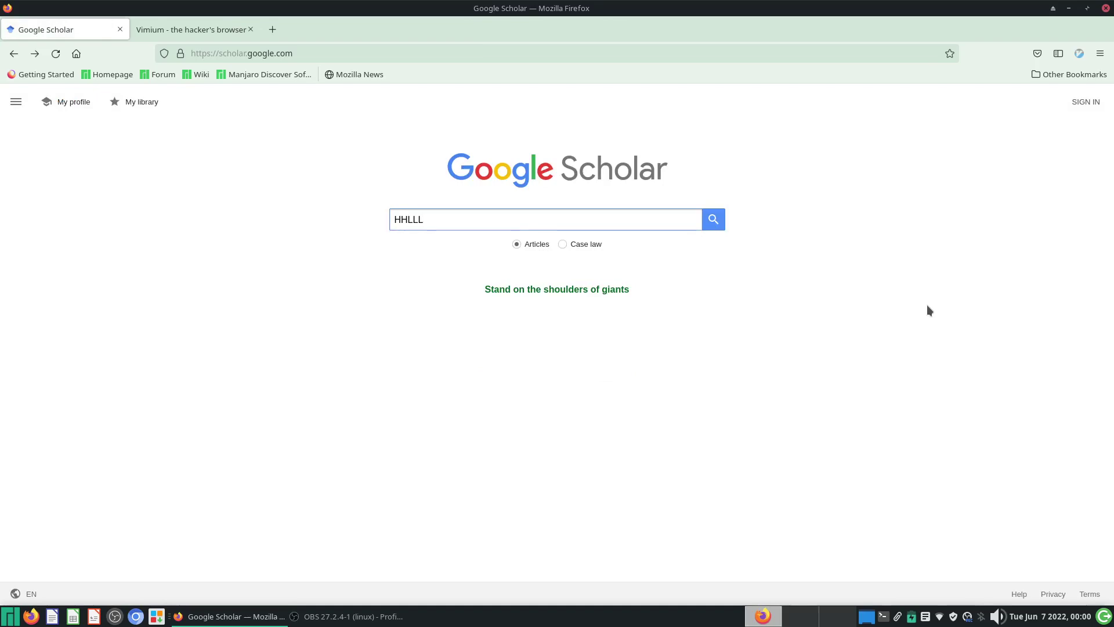
{"action": "key", "text": "Escape"}
Move forward in the history and back to the Scholar home page twice, releasing the search box's focus in between.
{"action": "key", "text": "shift+l"}
{"action": "key", "text": "shift+h"}
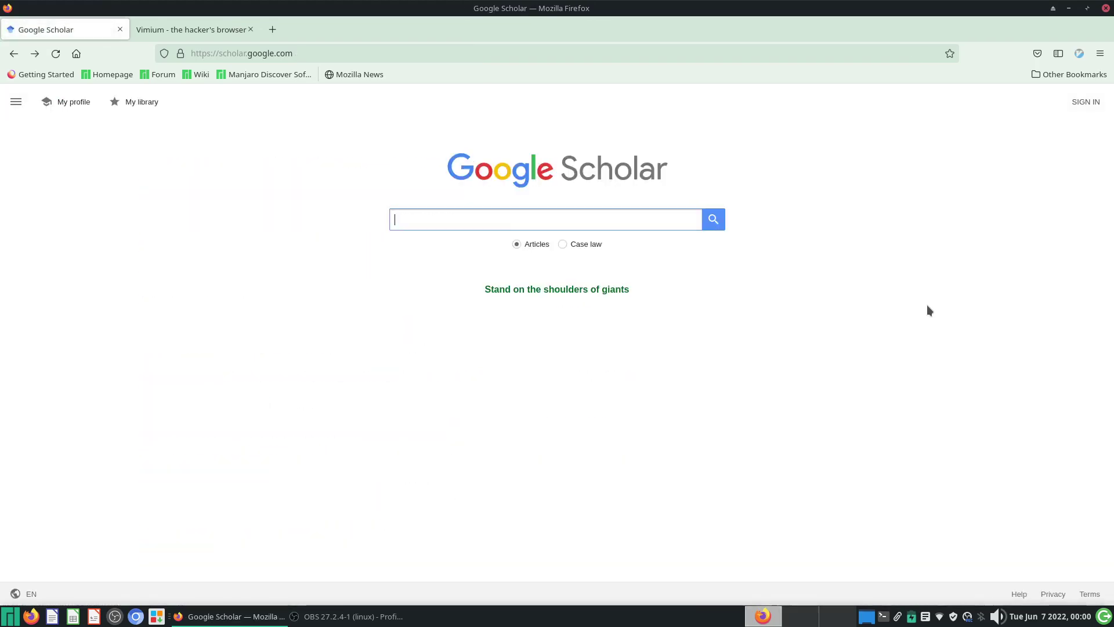
{"action": "key", "text": "Escape"}
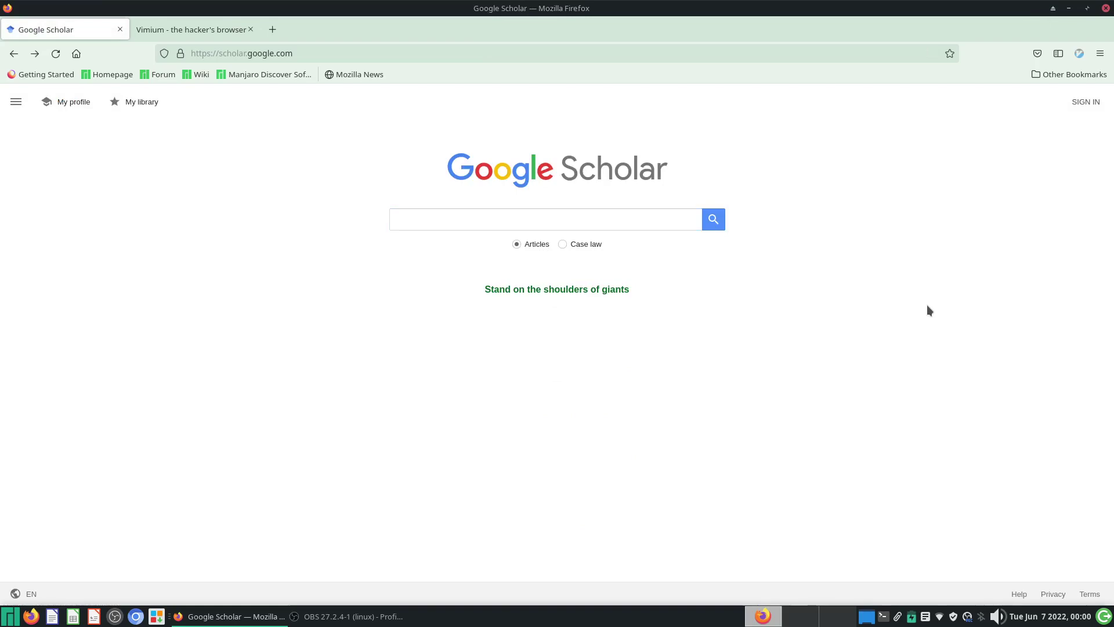
{"action": "key", "text": "shift+l"}
{"action": "key", "text": "shift+h"}
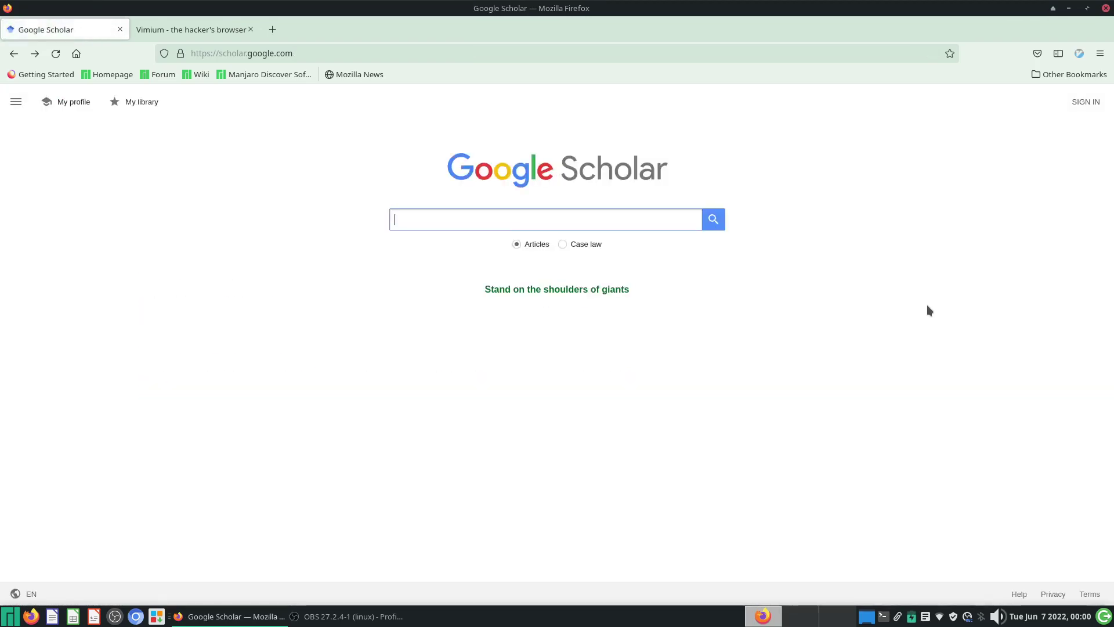
Focus the Scholar home page's search box and leave it, and show and dismiss the page's link hints.
{"action": "key", "text": "f"}
{"action": "key", "text": "s"}
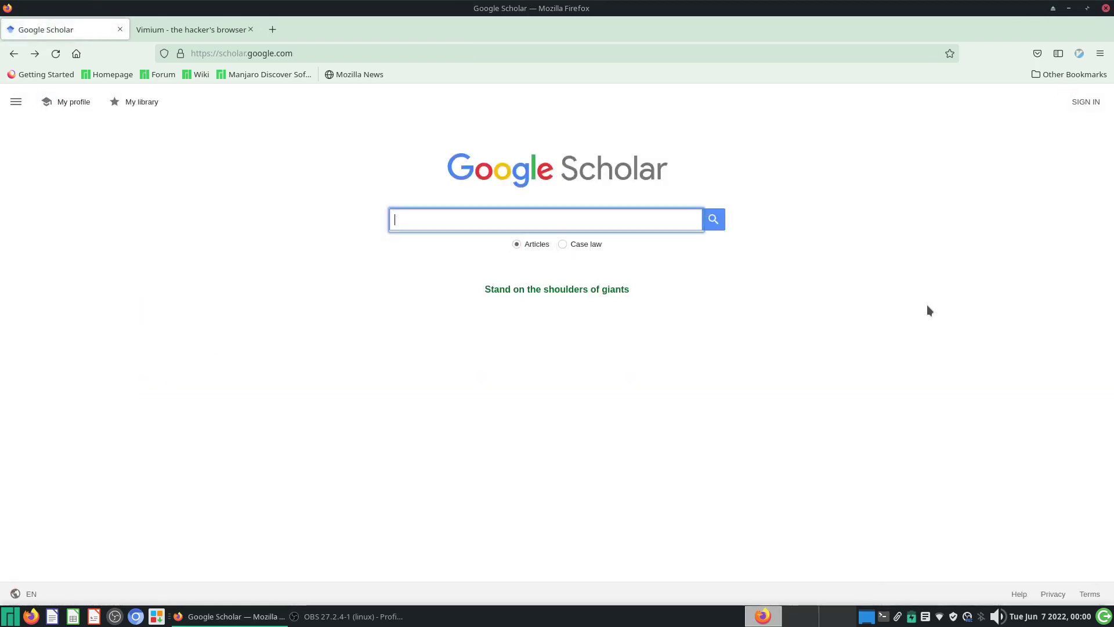
{"action": "key", "text": "Escape"}
{"action": "key", "text": "f"}
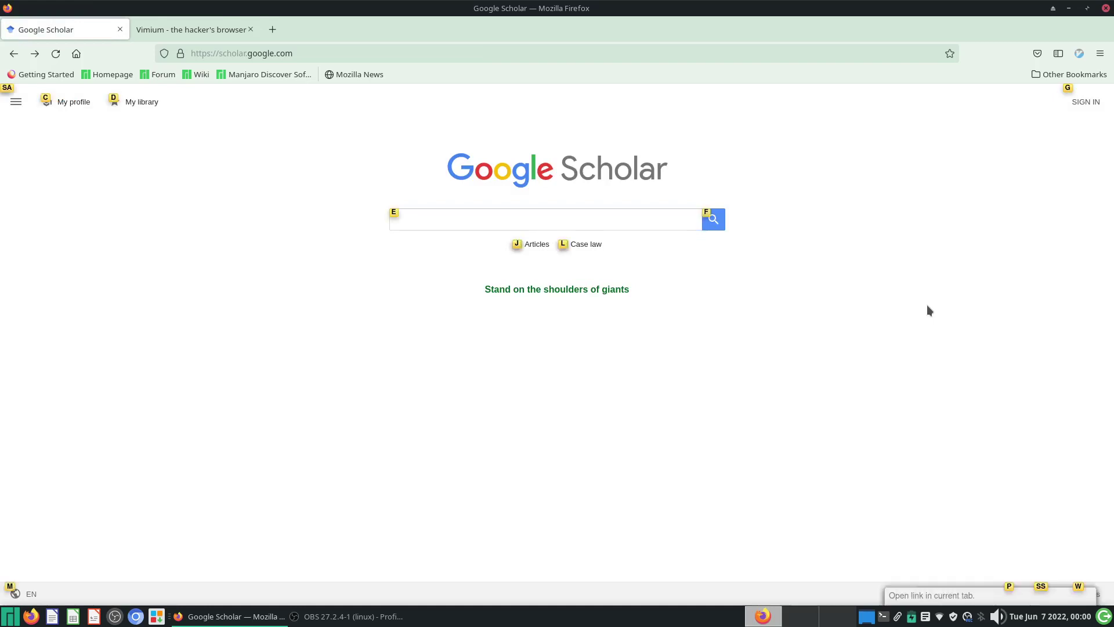
{"action": "key", "text": "Escape"}
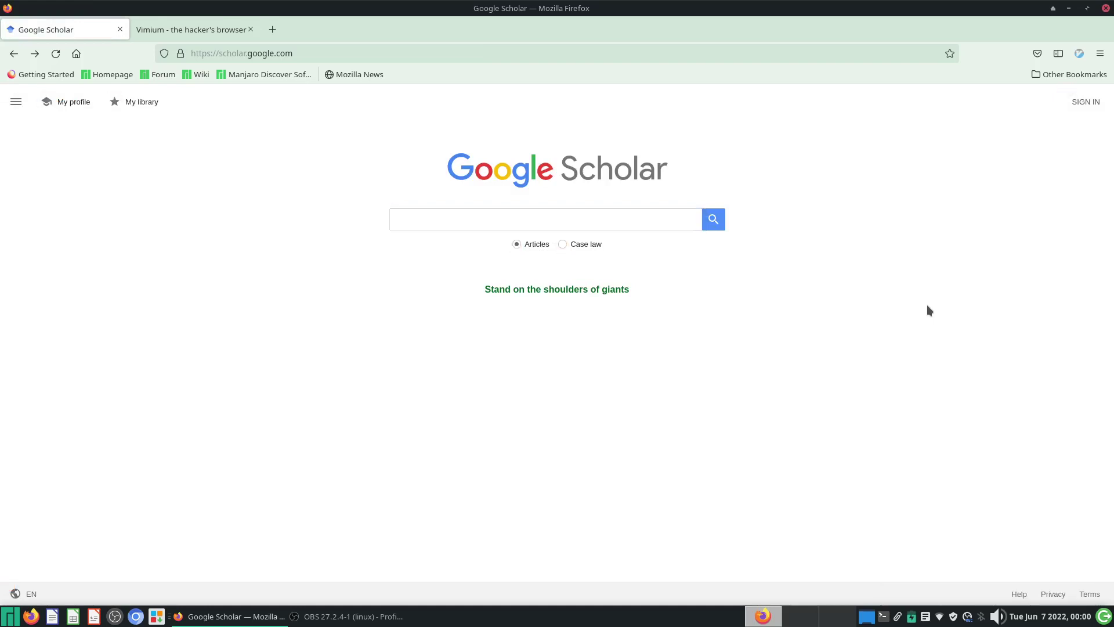